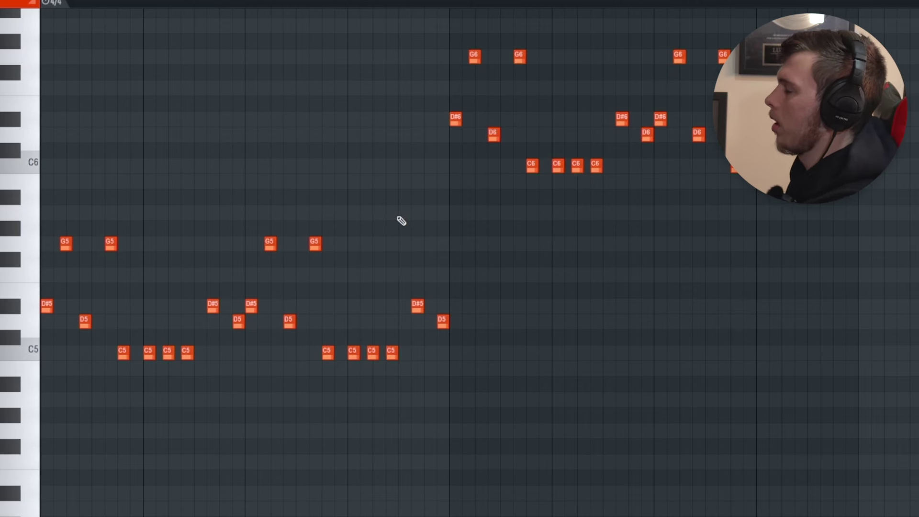
Select all the notes of the melody, covering both the fifth-octave and the sixth-octave phrases
scroll(445, 246, "up", 1)
key("ctrl+a")
scroll(446, 246, "down", 2)
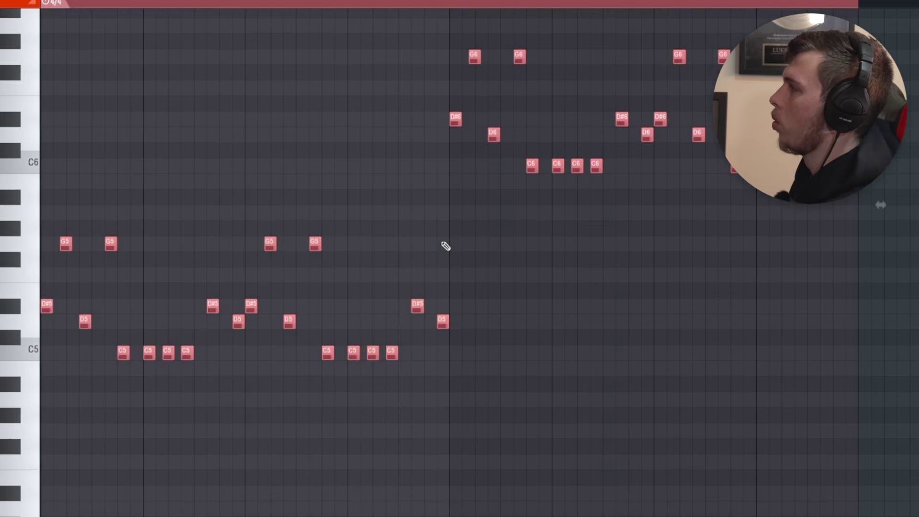
left_click_drag(47, 259, 4, 464)
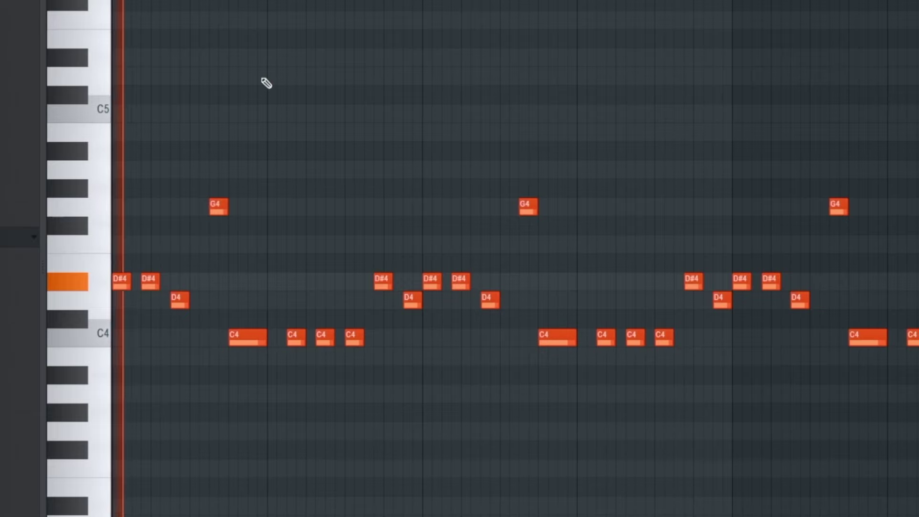
Select the three C5 notes that follow the first C5 in the melody
scroll(197, 114, "up", 4)
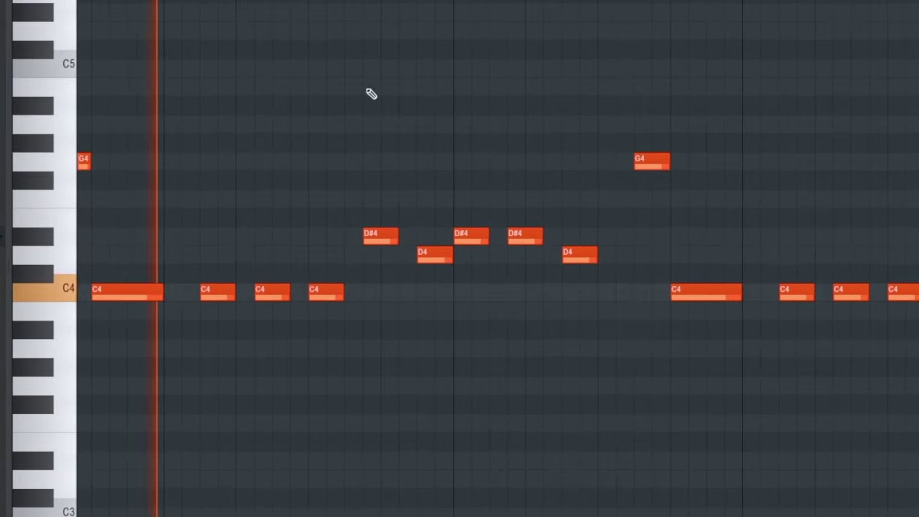
left_click_drag(589, 123, 781, 123)
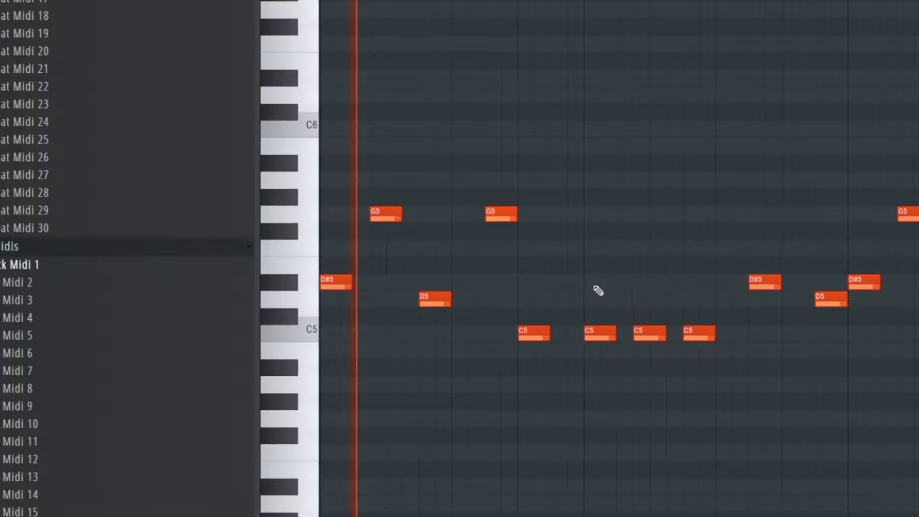
left_click_drag(492, 293, 678, 373)
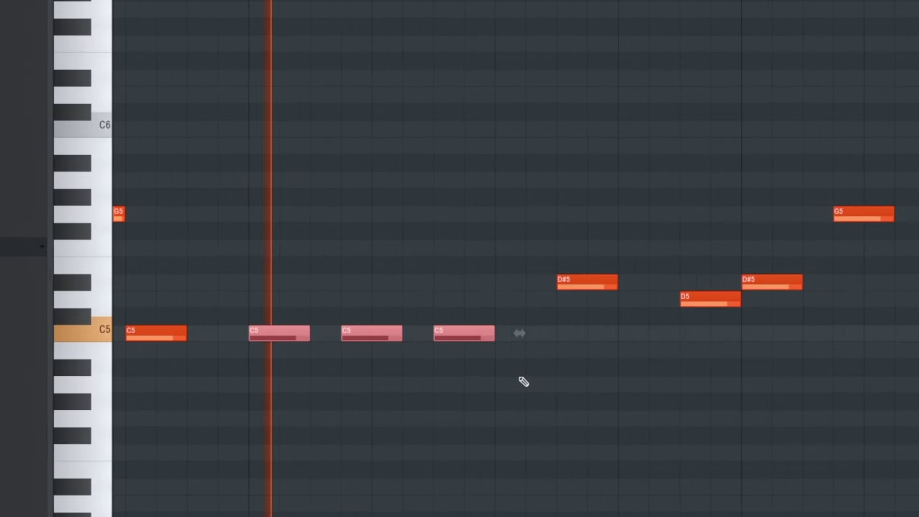
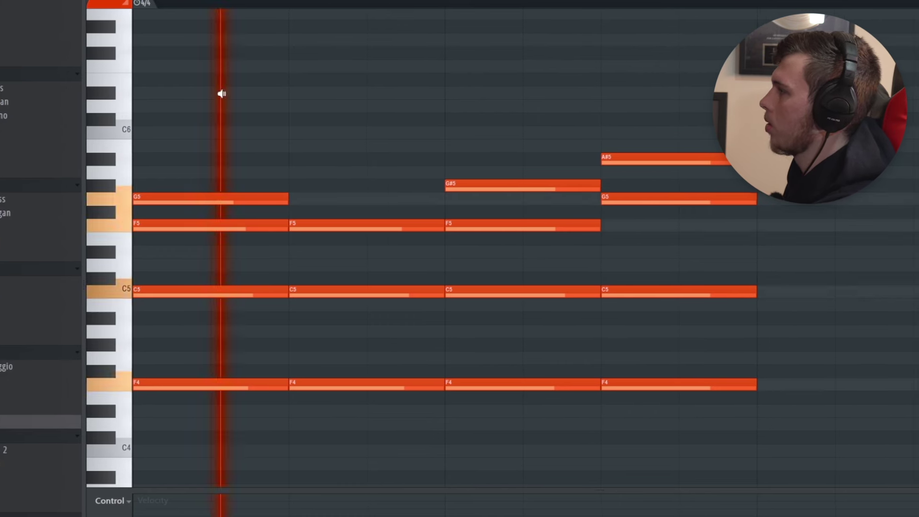
Duplicate the C5 and F4 chord notes one octave lower, onto C4 and F3, across all four chords
scroll(162, 189, "down", 3)
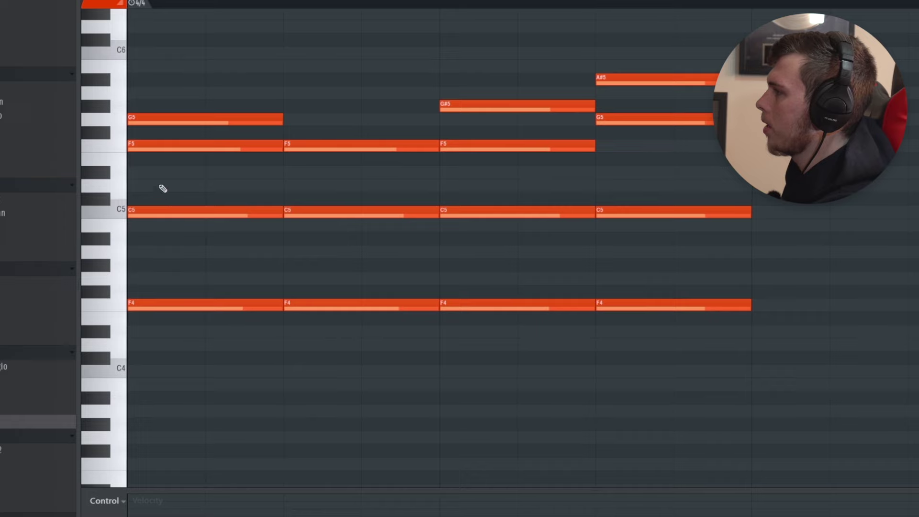
left_click_drag(158, 180, 677, 363)
scroll(174, 202, "down", 4)
left_click_drag(162, 190, 154, 414)
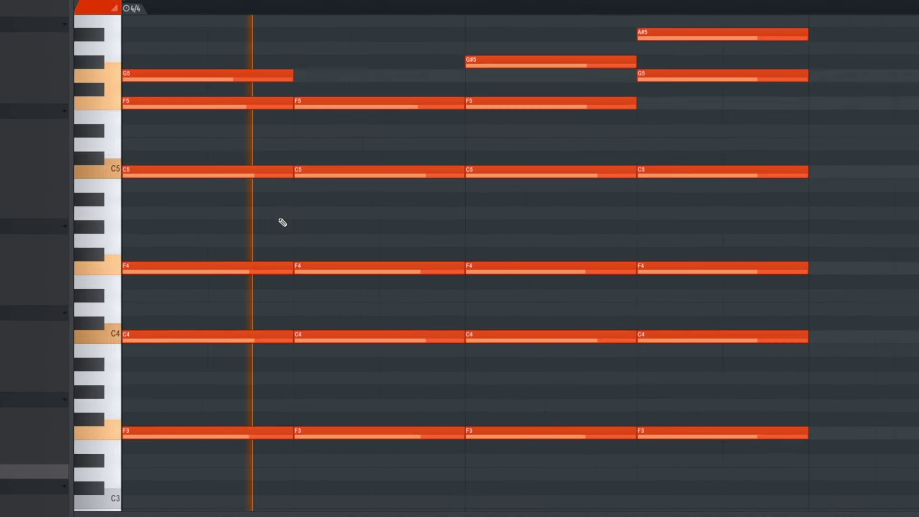
Examine the chord group starting at bar 3, from its low C#4 notes up to the A#5 top note
scroll(281, 222, "up", 2)
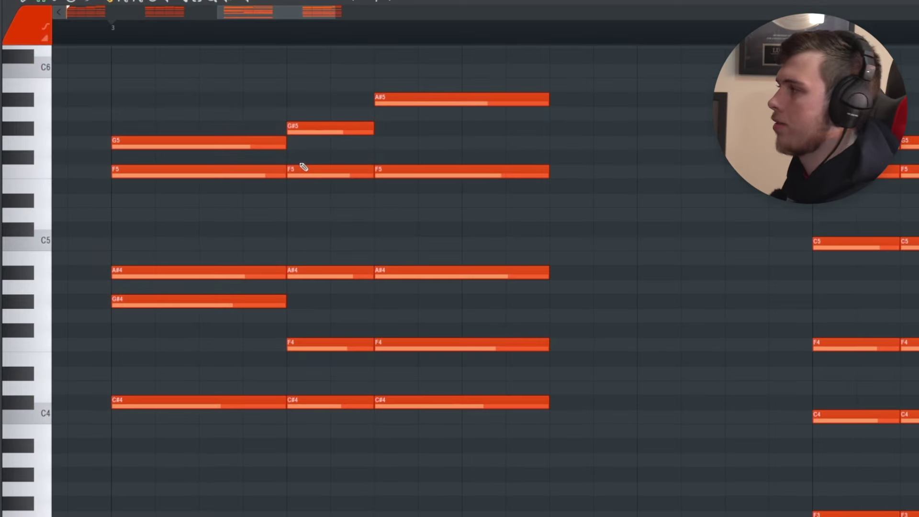
scroll(269, 355, "down", 3)
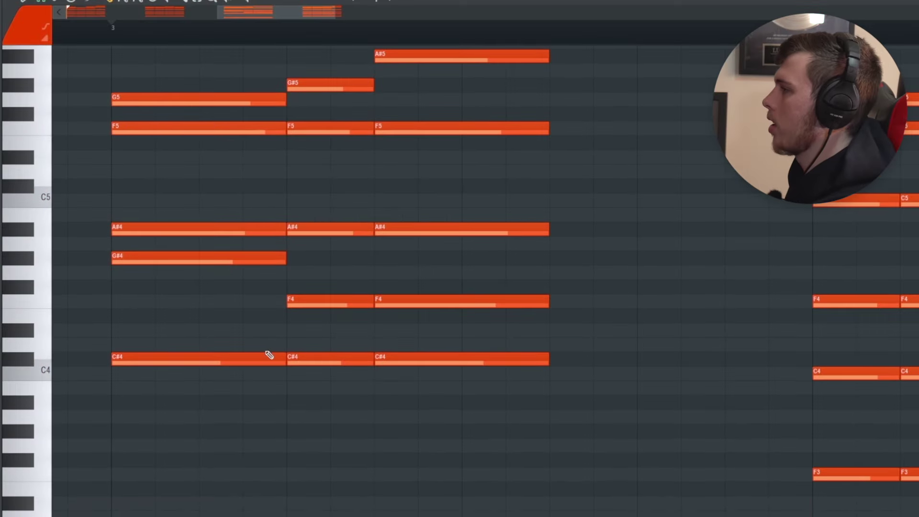
left_click_drag(234, 352, 541, 426)
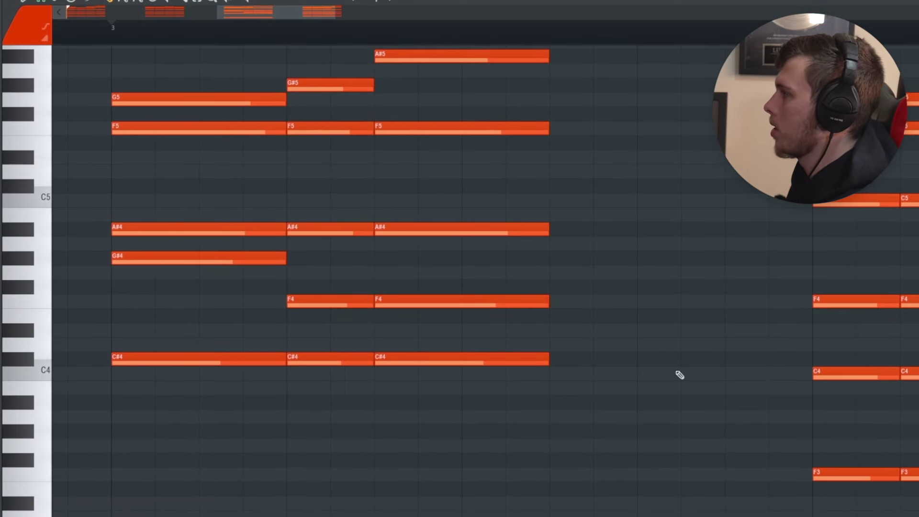
scroll(506, 218, "down", 2)
scroll(297, 74, "up", 3)
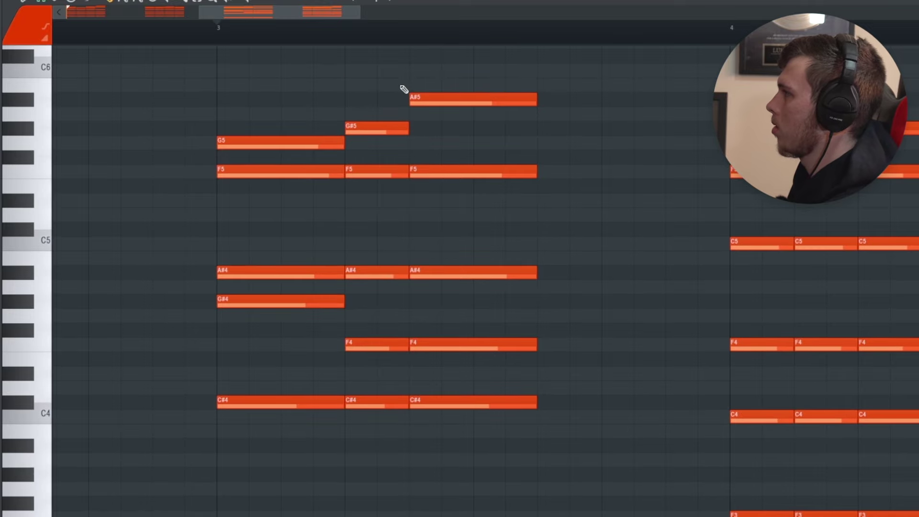
scroll(222, 184, "right", 4)
scroll(222, 184, "up", 2)
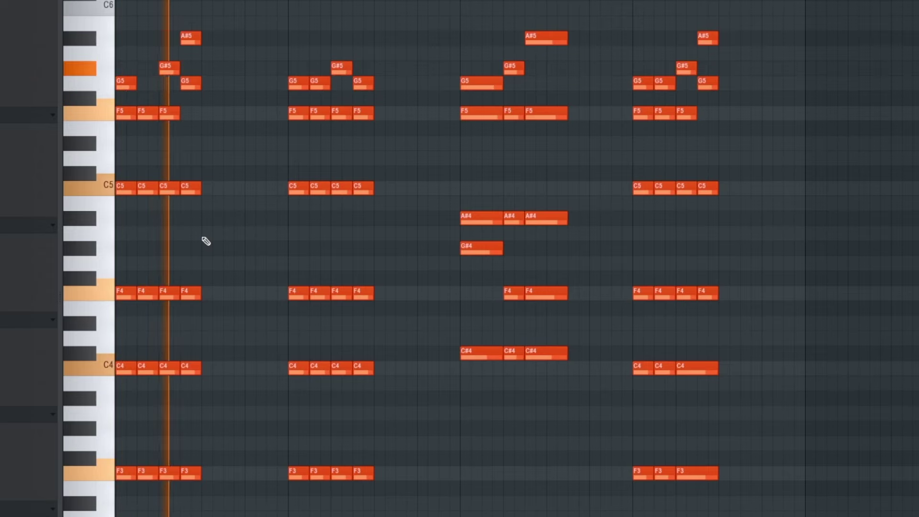
Review the four-bar chord progression during playback, comparing the voicing and rhythm of each chord group
scroll(250, 235, "down", 1)
scroll(250, 235, "down", 2)
scroll(250, 235, "up", 2)
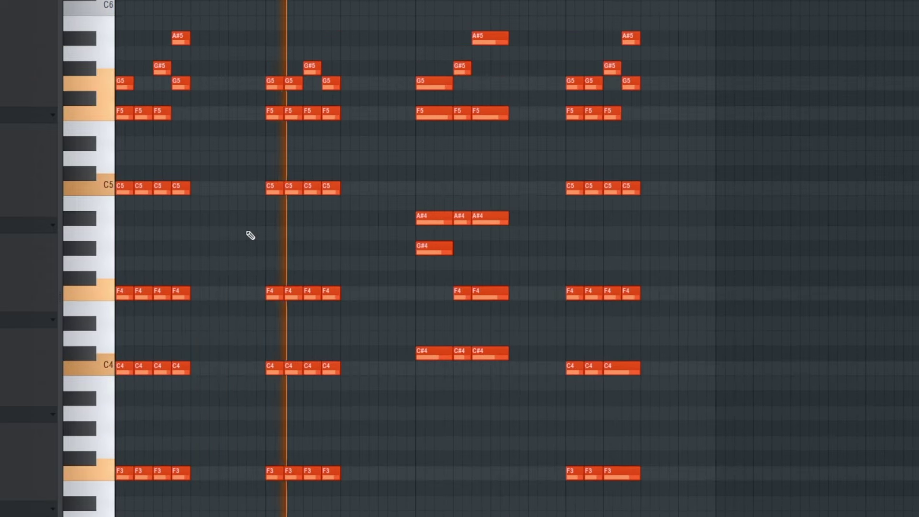
scroll(250, 235, "down", 3)
scroll(249, 234, "down", 1)
scroll(261, 158, "up", 2)
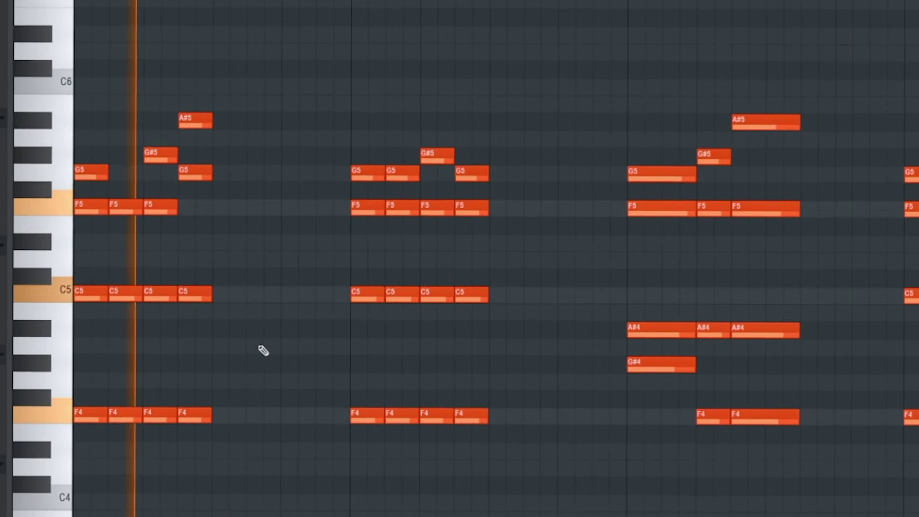
scroll(259, 338, "up", 2)
scroll(619, 342, "left", 2)
scroll(603, 343, "down", 2)
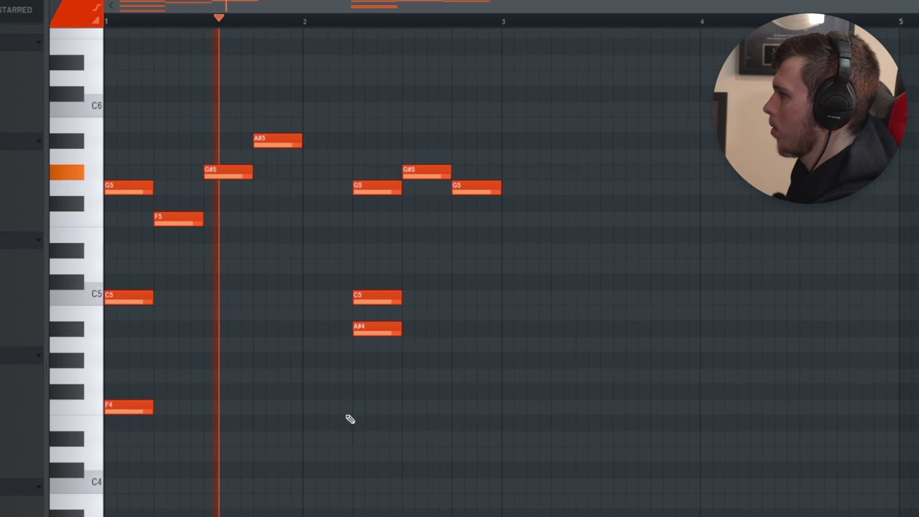
Play back the two-bar melody together with its supporting F4, C5 and A#4 notes
mouse_move(383, 391)
left_mouse_down()
mouse_move(392, 396)
mouse_move(388, 412)
mouse_move(391, 403)
mouse_move(356, 402)
left_mouse_up()
key("space")
key("space")
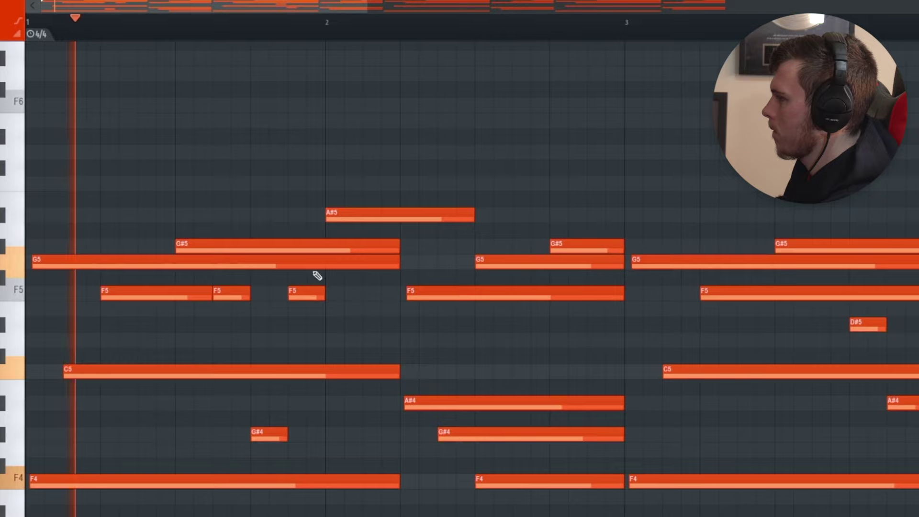
Raise the G5 note halfway through bar 2 by one semitone to G#5
scroll(388, 324, "down", 3)
scroll(328, 260, "up", 5)
left_click_drag(330, 260, 337, 243)
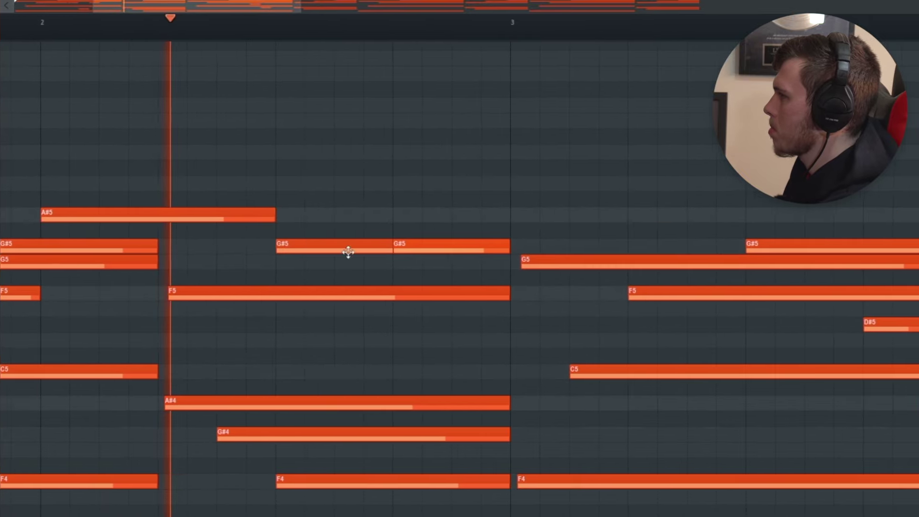
scroll(402, 268, "down", 4)
scroll(400, 229, "up", 3)
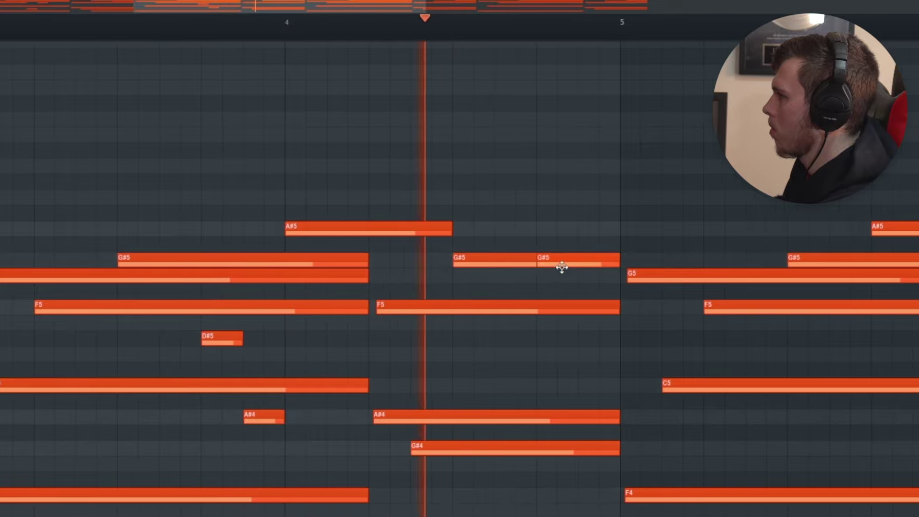
scroll(560, 297, "down", 3)
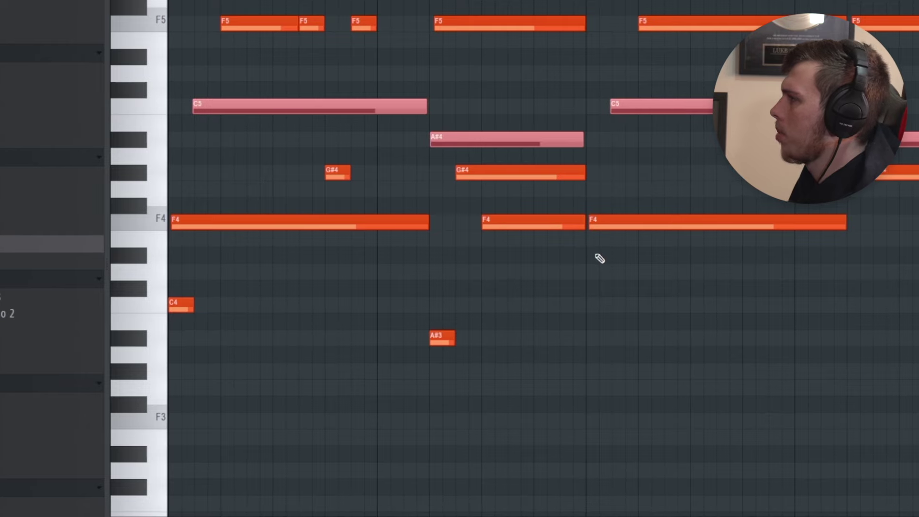
Place a short C4 bass note near the start of bar 3, beneath the long F4 note
scroll(635, 302, "up", 4)
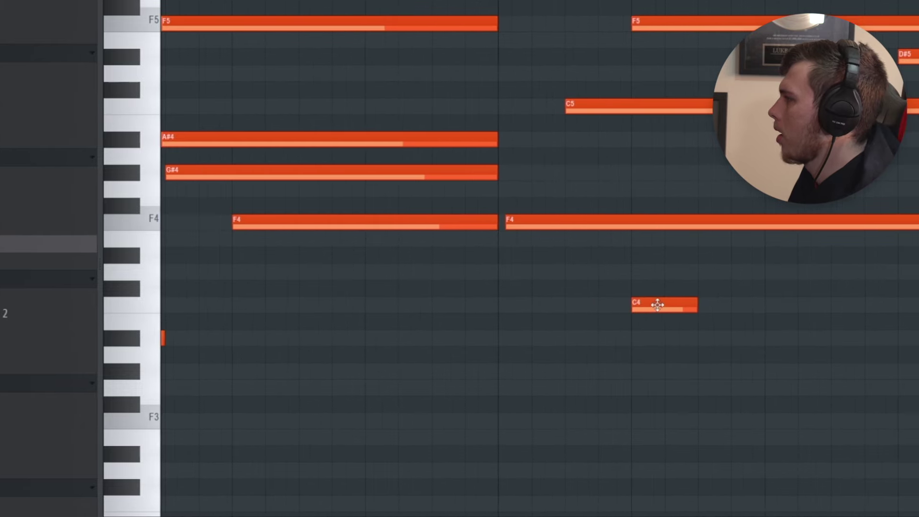
scroll(492, 308, "down", 4)
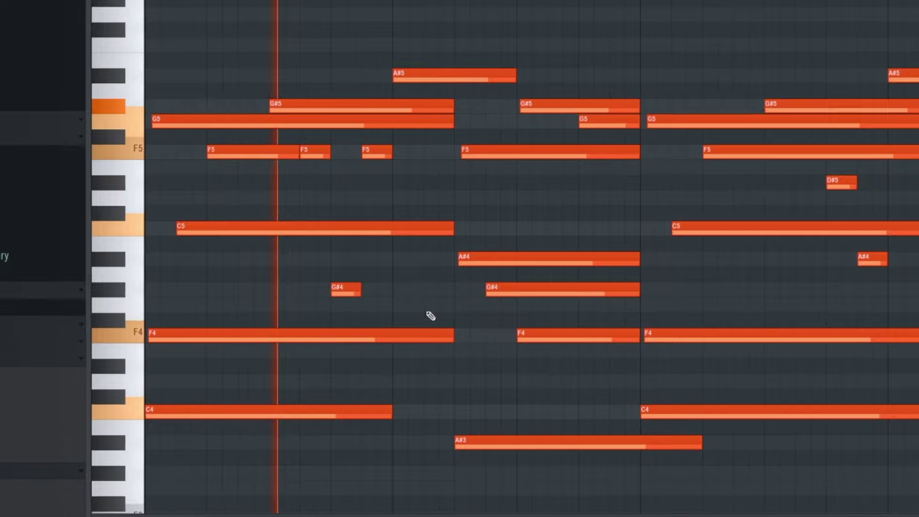
Review the layered progression with its long C4 and A#3 bass notes during playback
scroll(431, 316, "down", 3)
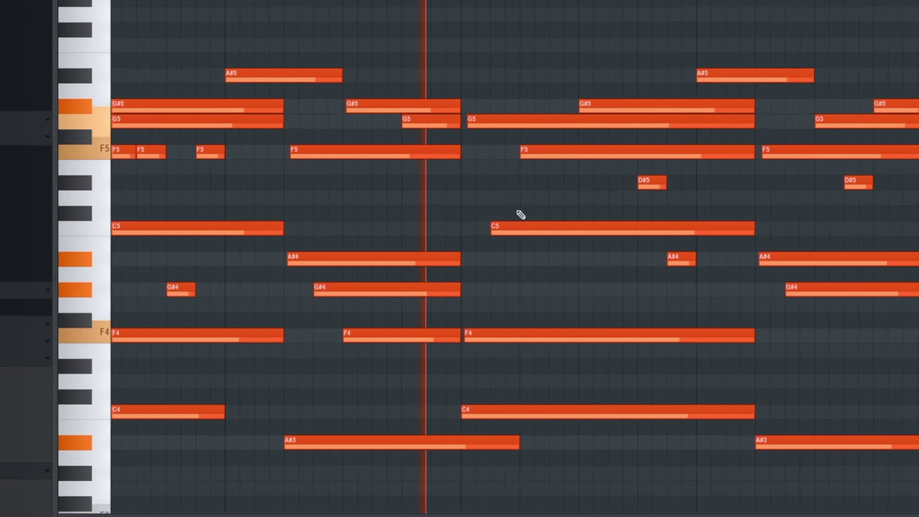
scroll(546, 204, "down", 3)
scroll(548, 193, "up", 4)
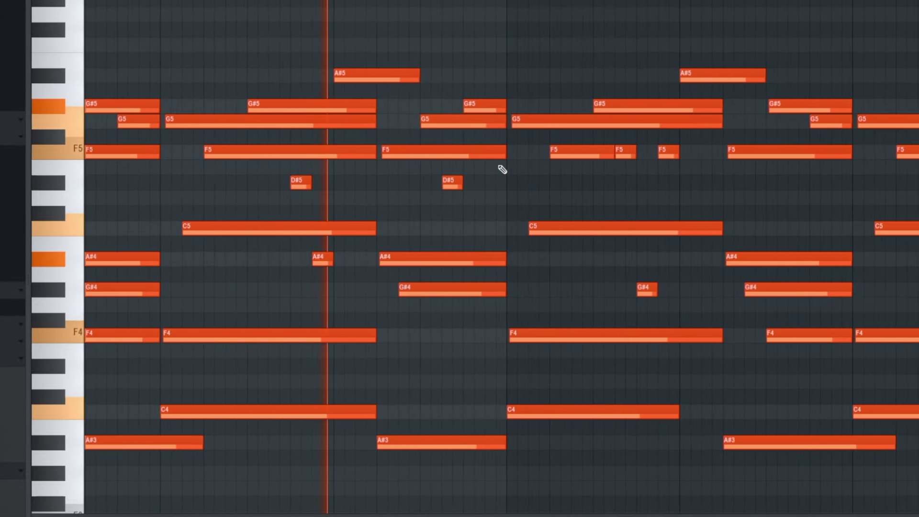
scroll(496, 168, "down", 5)
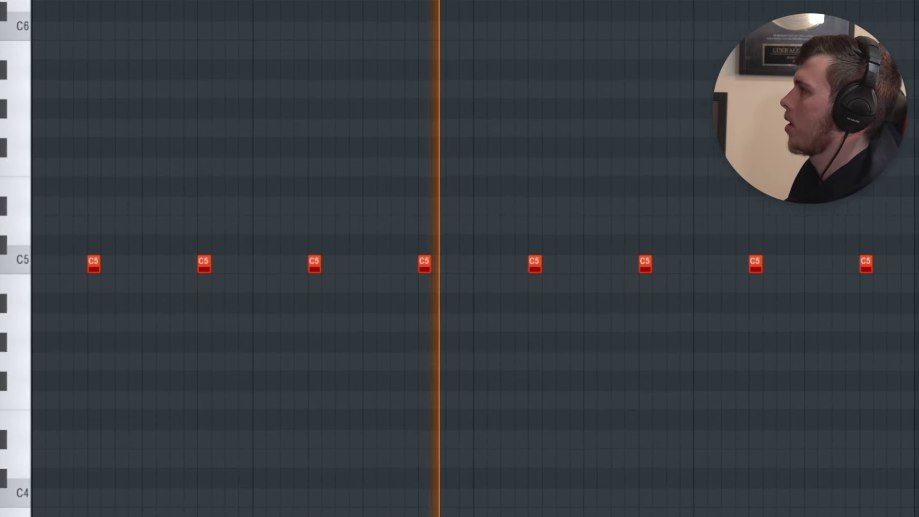
Lower the velocities of the fifth, seventh and eighth C5 hits in the percussion pattern, leaving the sixth at full velocity
scroll(622, 258, "down", 2)
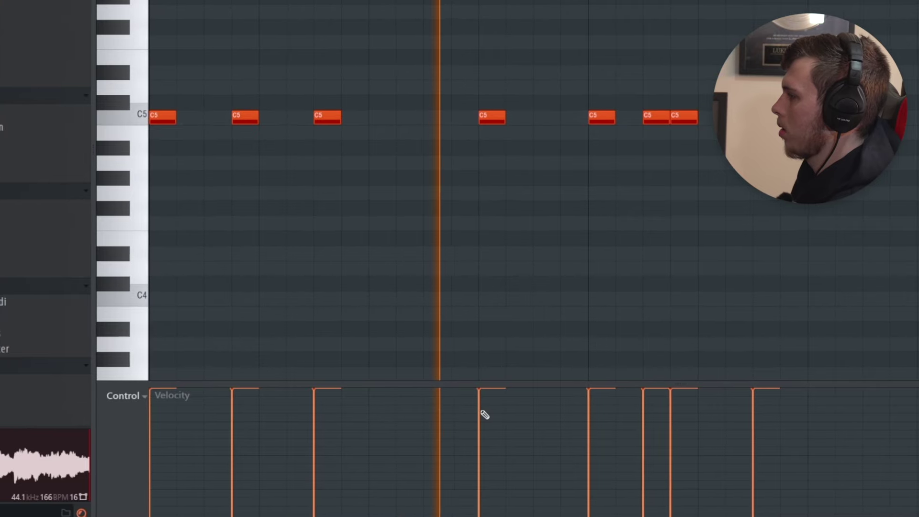
left_click(584, 414)
left_click(666, 413)
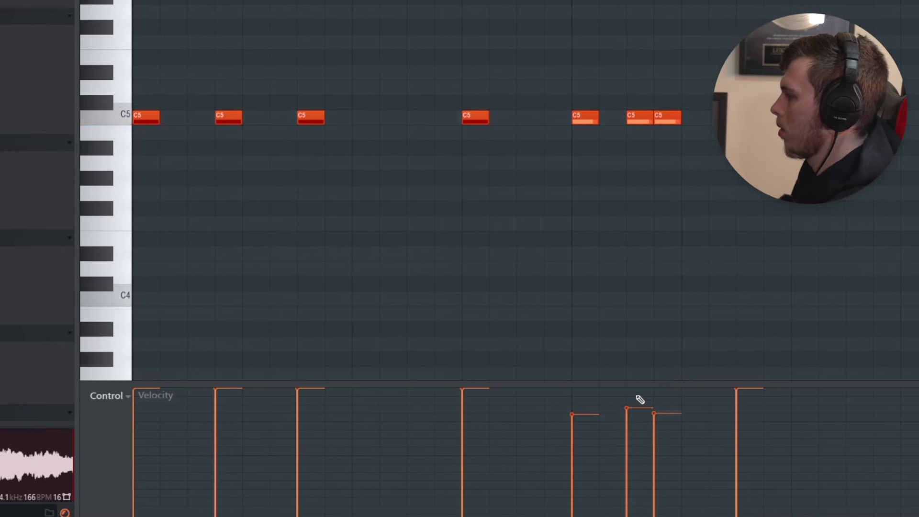
left_click(731, 424)
scroll(710, 354, "down", 3)
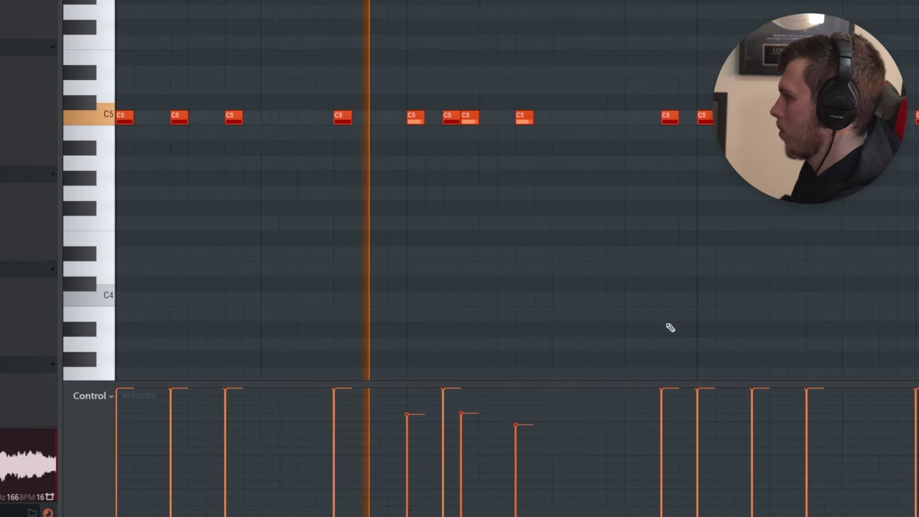
scroll(668, 326, "up", 5)
scroll(622, 257, "down", 2)
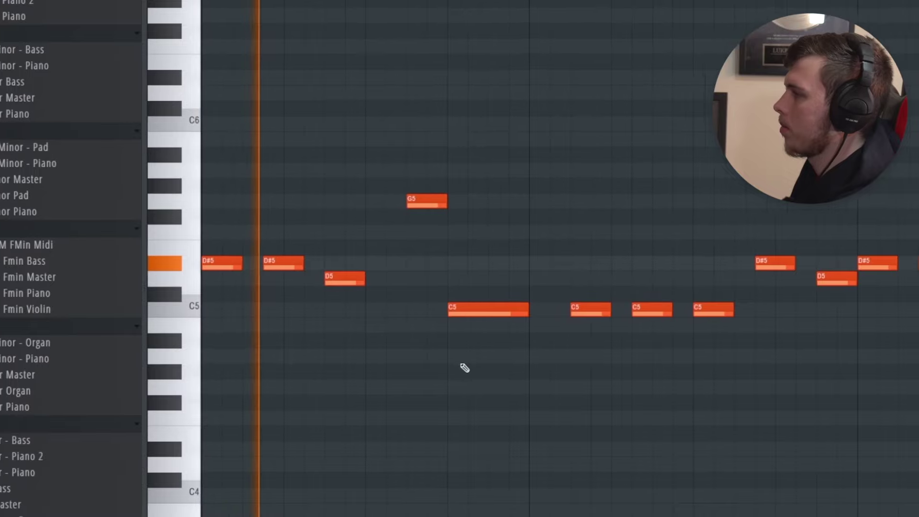
Review the melody built from D#5, D5, G5 and repeated C5 notes during playback
scroll(463, 367, "down", 2)
scroll(477, 365, "up", 3)
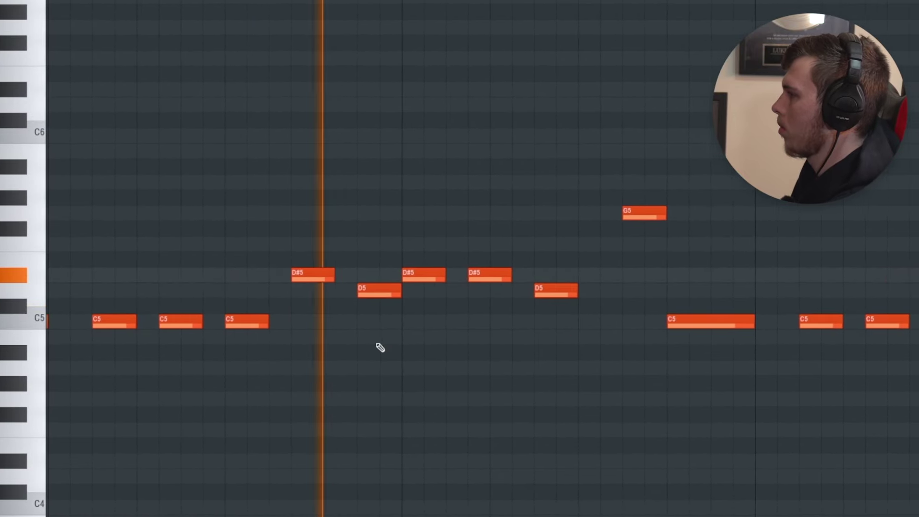
scroll(401, 348, "down", 2)
scroll(291, 347, "down", 2)
scroll(277, 326, "up", 2)
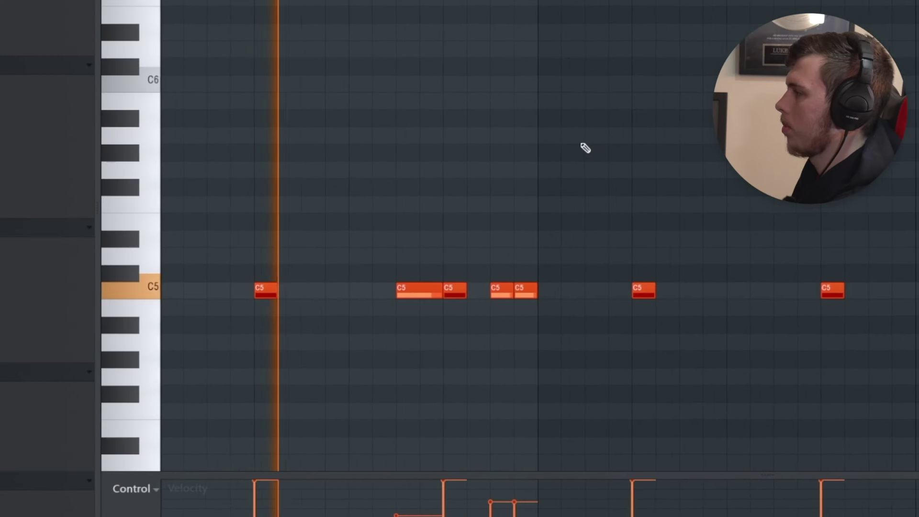
Add quieter C5 ghost hits two steps before the later main hits and on the pattern's last two steps
scroll(698, 220, "down", 2)
scroll(753, 236, "up", 3)
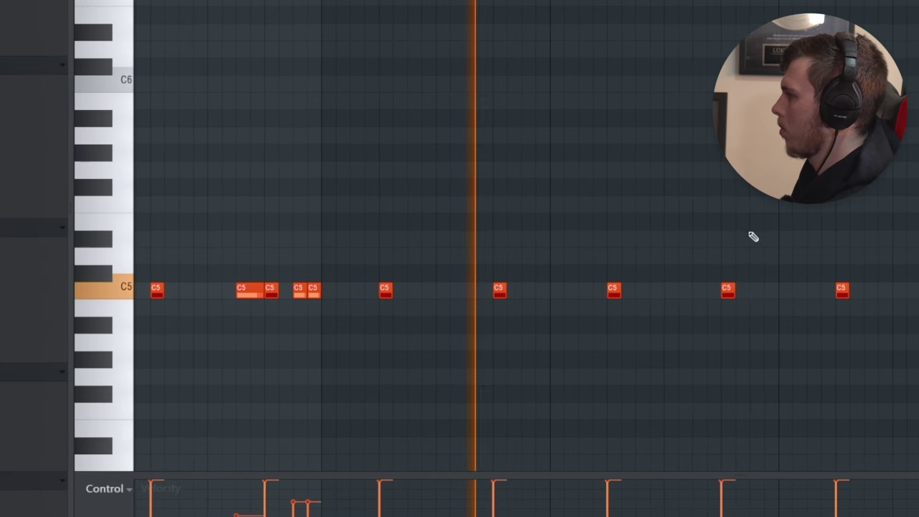
left_click(683, 295)
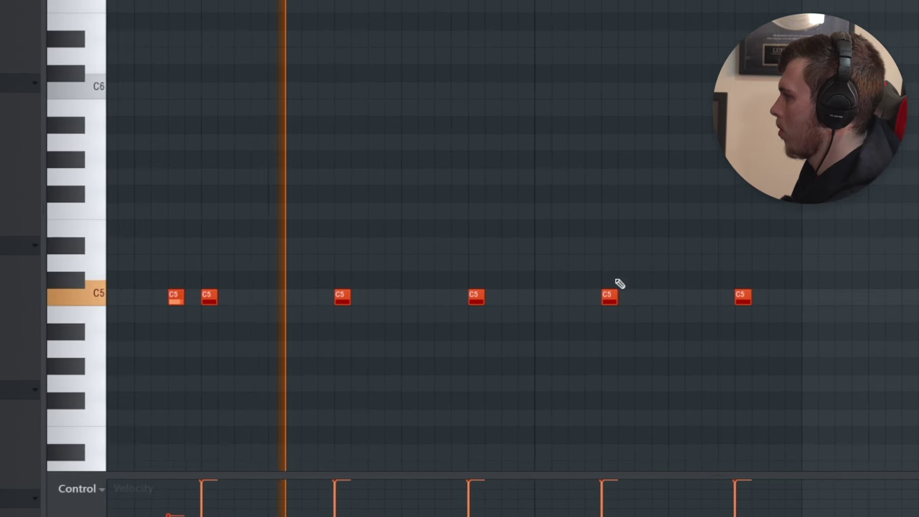
left_click(569, 297)
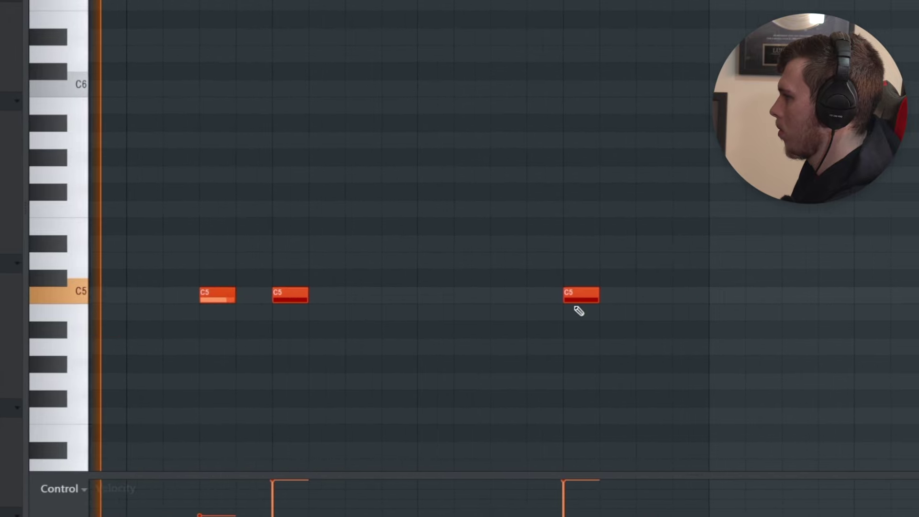
left_click(497, 296)
left_click(641, 295)
left_click(680, 296)
scroll(713, 227, "down", 2)
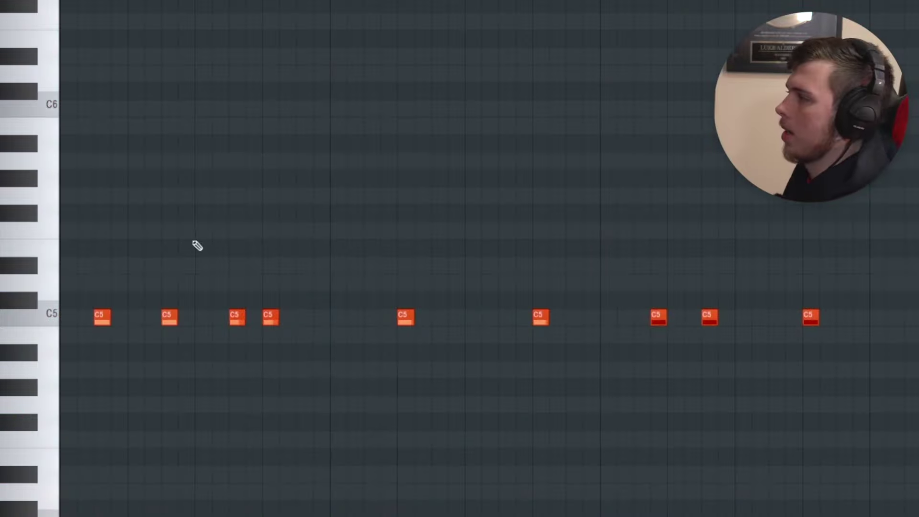
Select the third and fourth C5 hits in the percussion pattern
scroll(209, 255, "left", 2)
left_click_drag(264, 230, 382, 397)
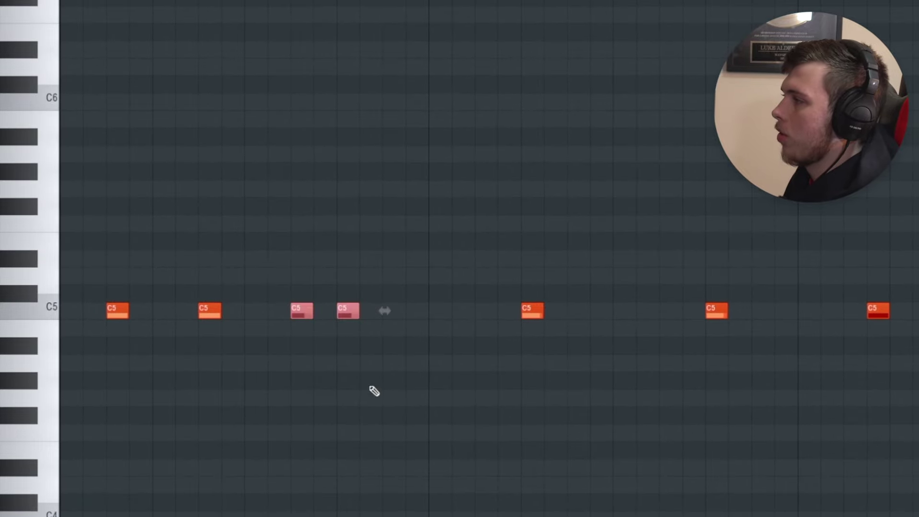
scroll(165, 195, "left", 2)
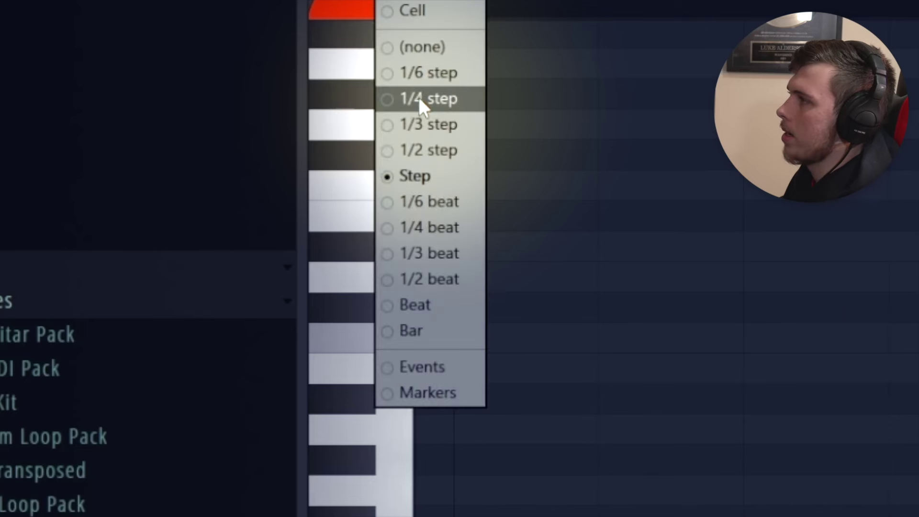
Set the snap to 1/4 step, add a four-note C5 roll and pan its hits alternately to opposite sides
left_click(421, 99)
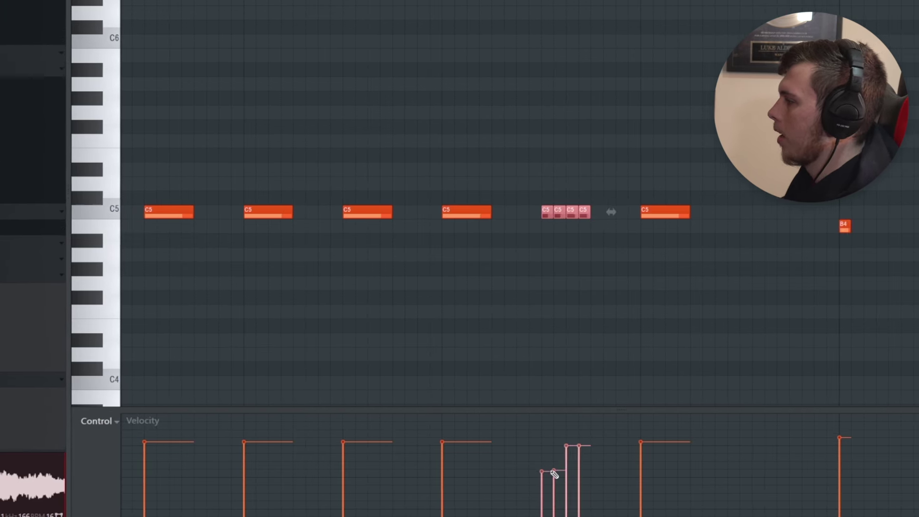
left_click(93, 421)
left_click(115, 464)
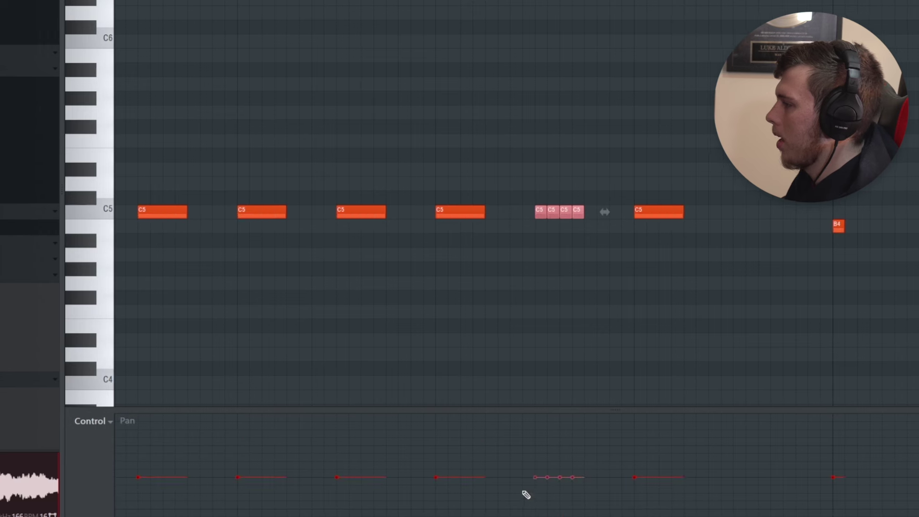
key("space")
scroll(419, 341, "down", 2)
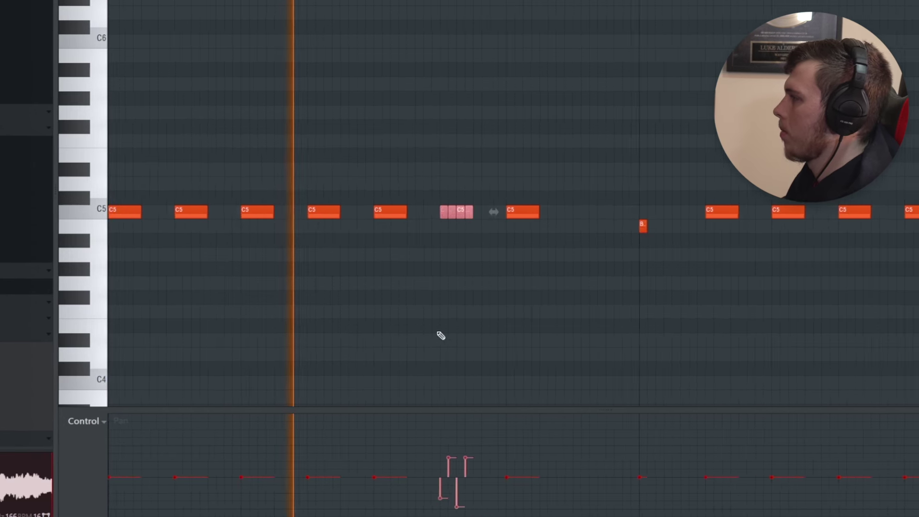
Ramp up the velocities of the four-note A4 roll leading into the B4 note
left_click(93, 421)
left_click(115, 474)
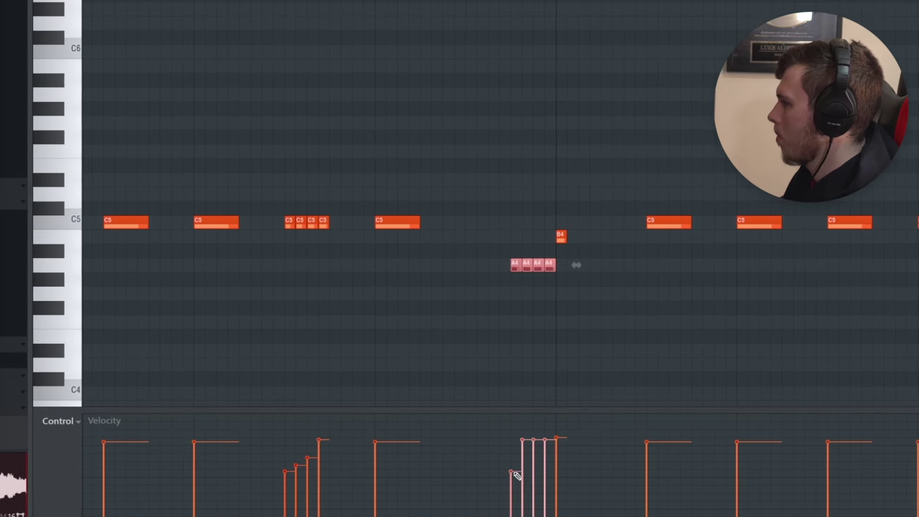
scroll(382, 312, "down", 3)
scroll(341, 290, "down", 2)
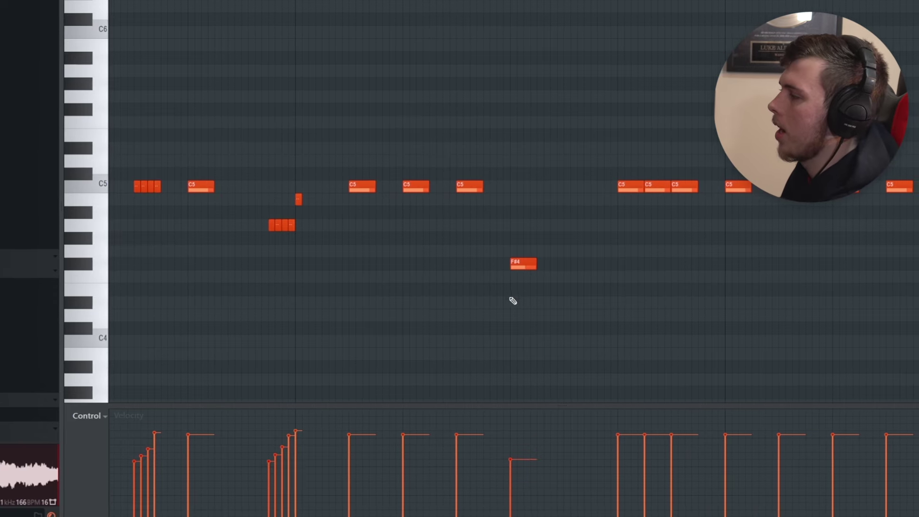
scroll(380, 207, "down", 3)
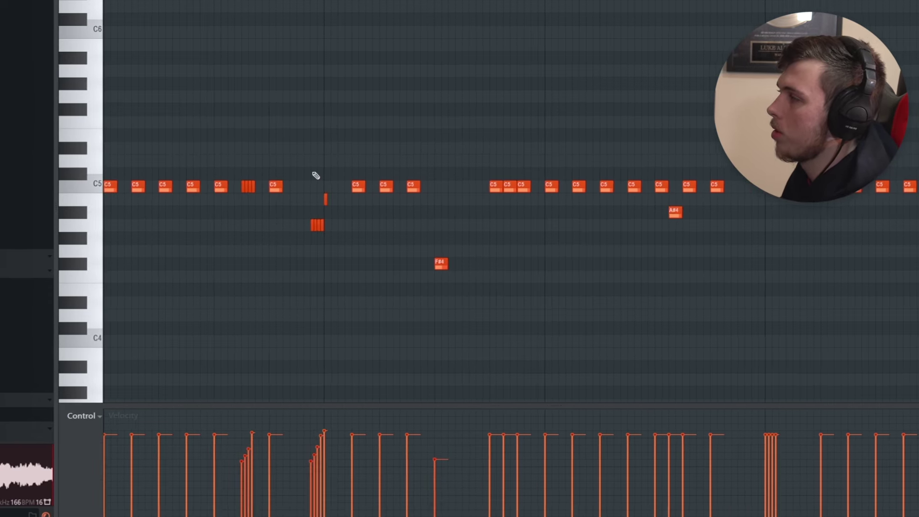
Play back the C5 pattern with its rolls and set the snap to 1/6 beat
scroll(221, 132, "up", 3)
key("space")
scroll(612, 82, "down", 2)
scroll(645, 86, "up", 1)
scroll(646, 84, "down", 3)
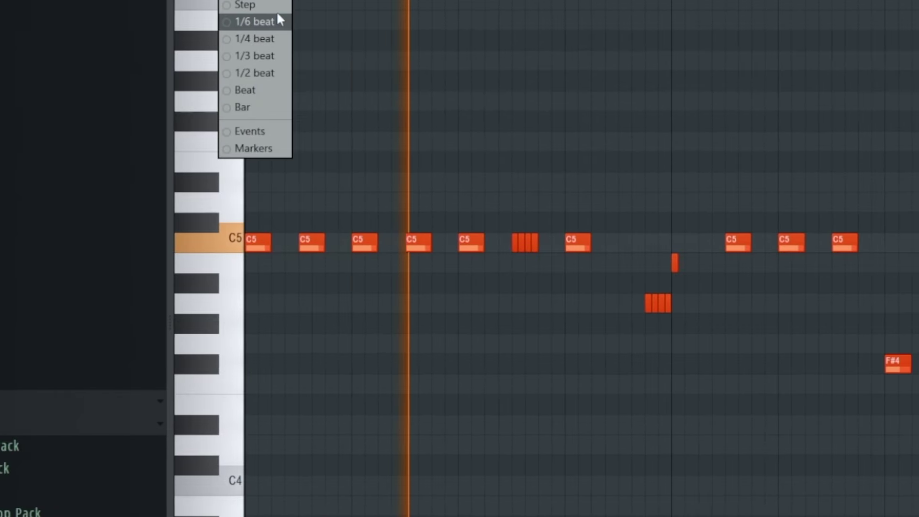
left_click(280, 21)
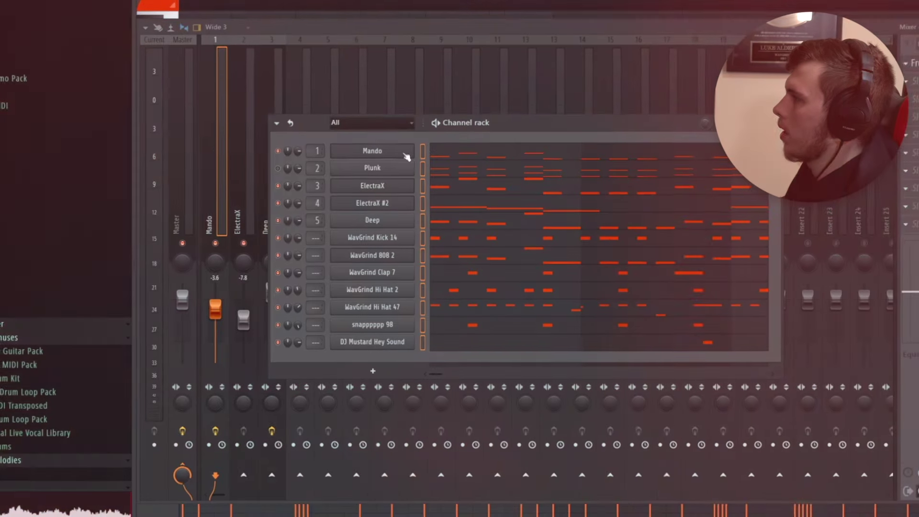
Show the mixer and adjust the low cut of Fruity Reeverb 2 on the Mando track
key("F6")
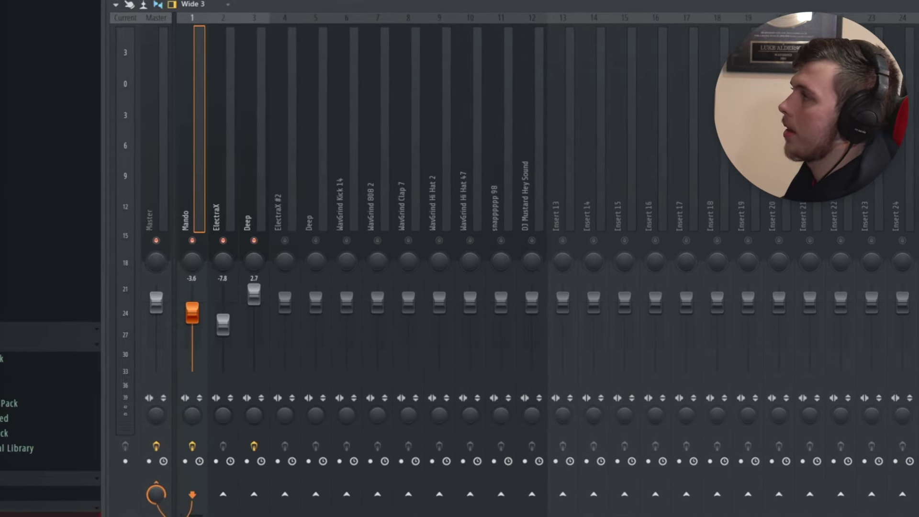
key("F6")
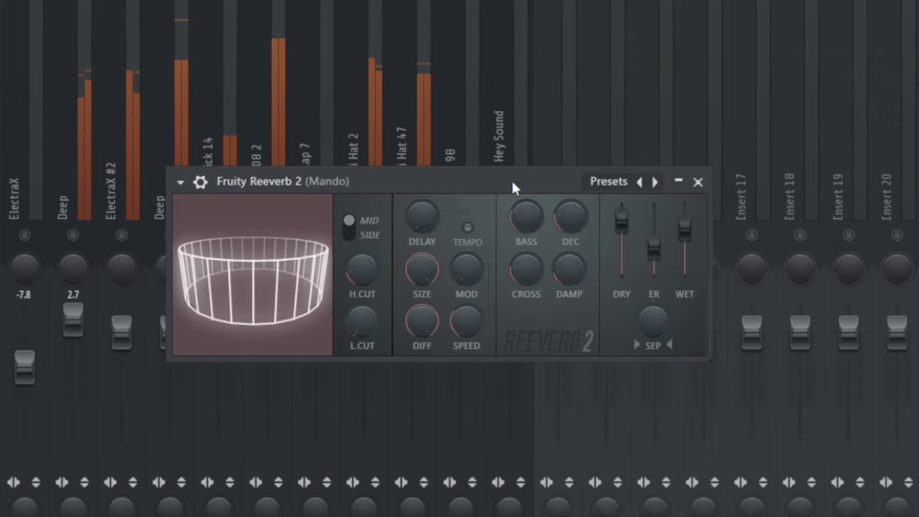
mouse_move(360, 313)
left_mouse_down()
mouse_move(361, 301)
mouse_move(359, 316)
left_mouse_up()
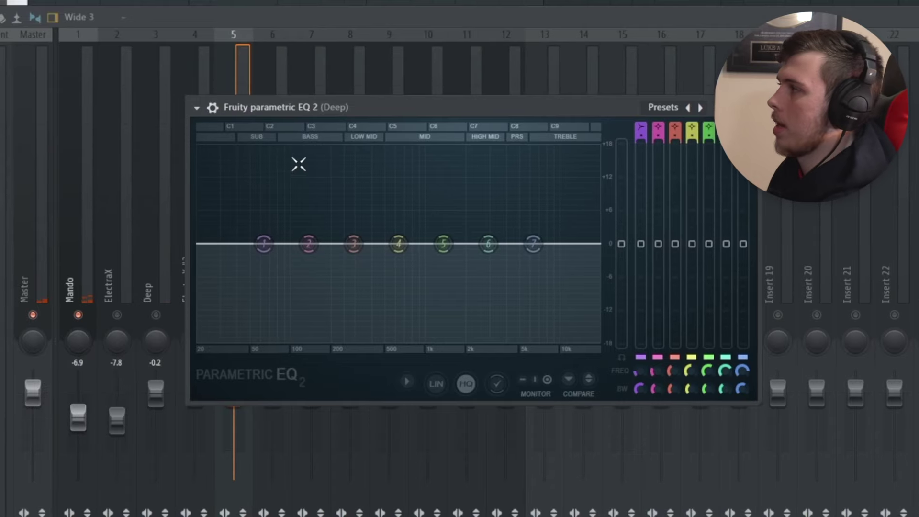
Examine the Mando track's parametric EQ cuts during playback and close the effect
key("space")
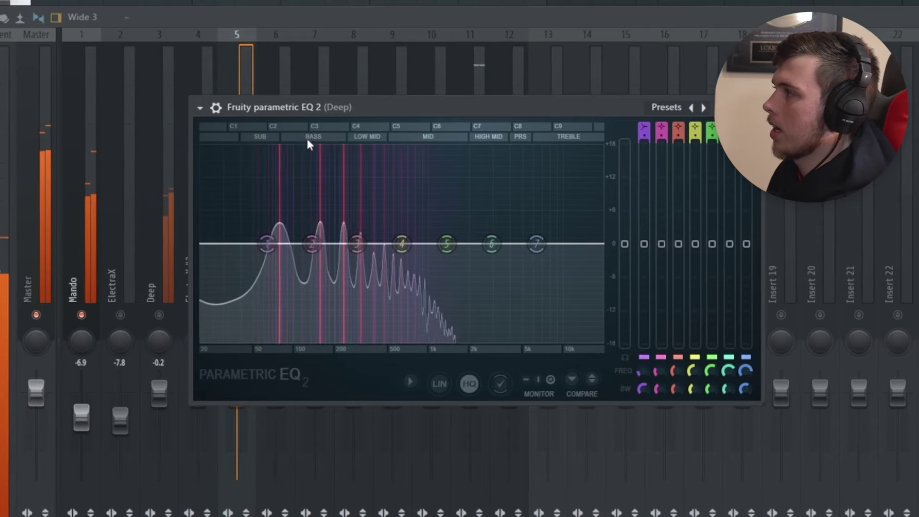
left_click(98, 236)
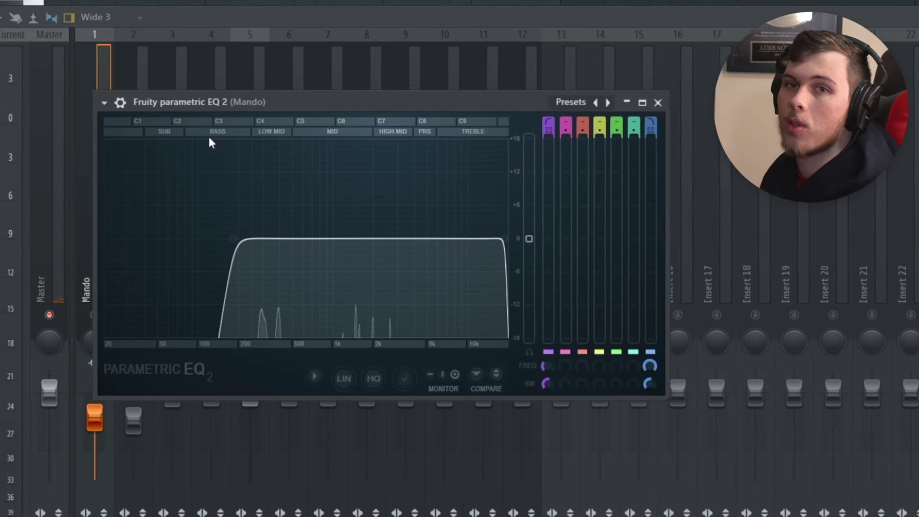
left_click(666, 103)
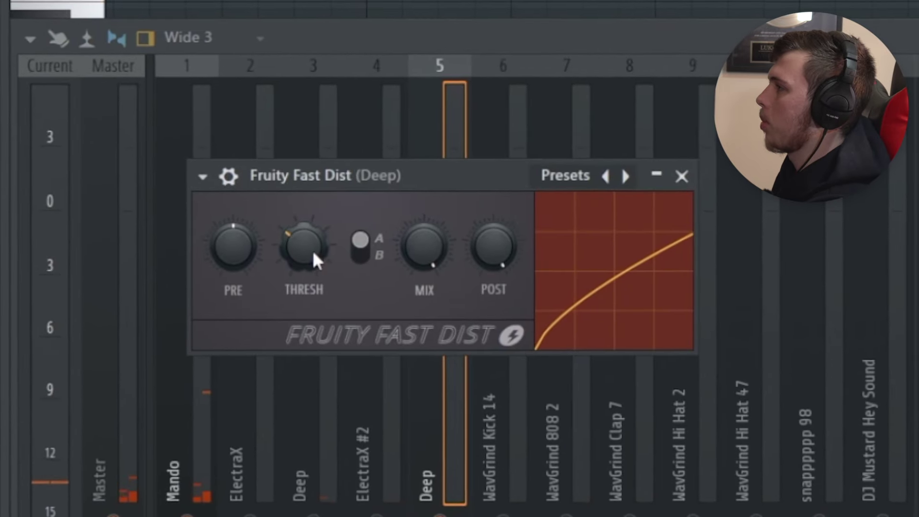
Raise the Fruity Fast Dist threshold on the Deep track in insert 5 during playback and close the effect
key("space")
key("Escape")
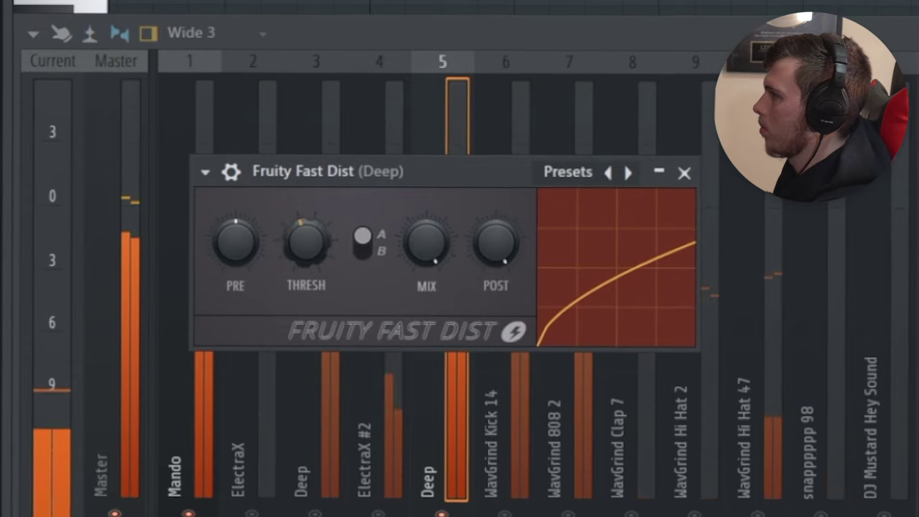
left_click(684, 173)
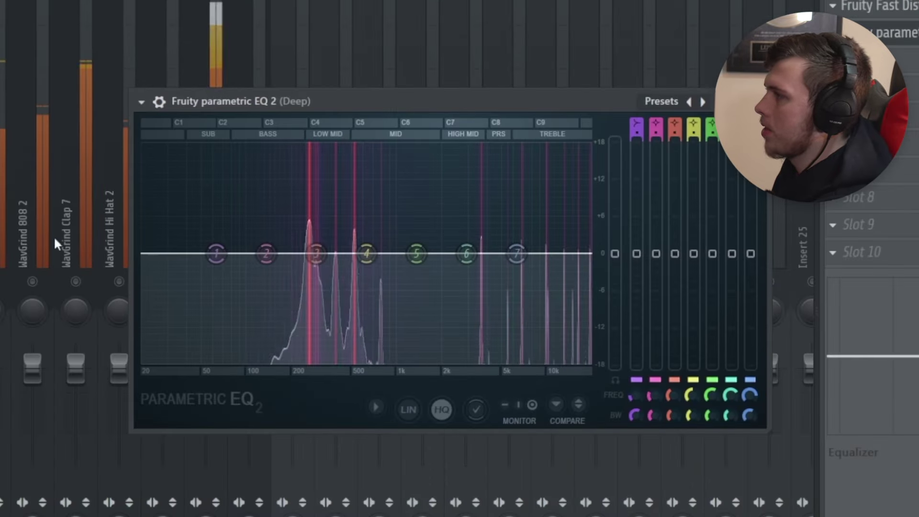
Load the 20Hz + 18kHz cut preset in the Deep and ElectraX #2 EQs and raise both low cuts to about 200 Hz
left_click(701, 101)
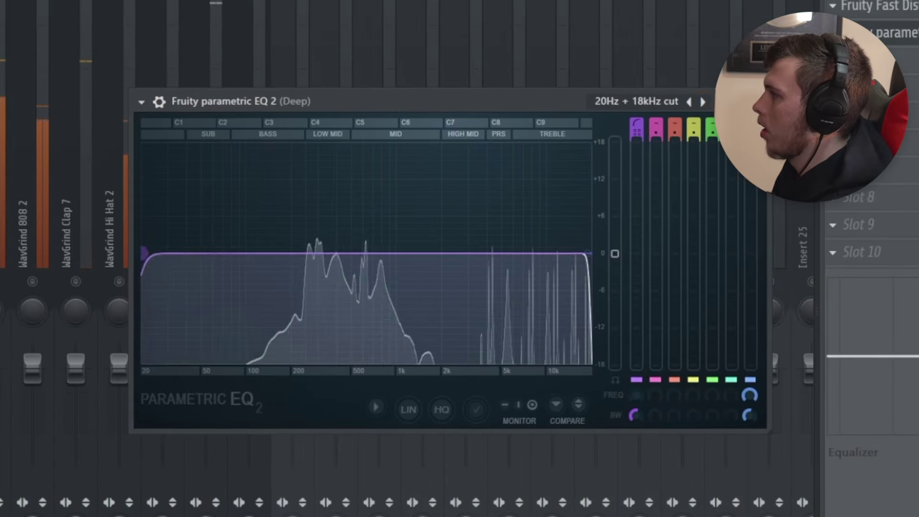
left_click_drag(144, 253, 285, 253)
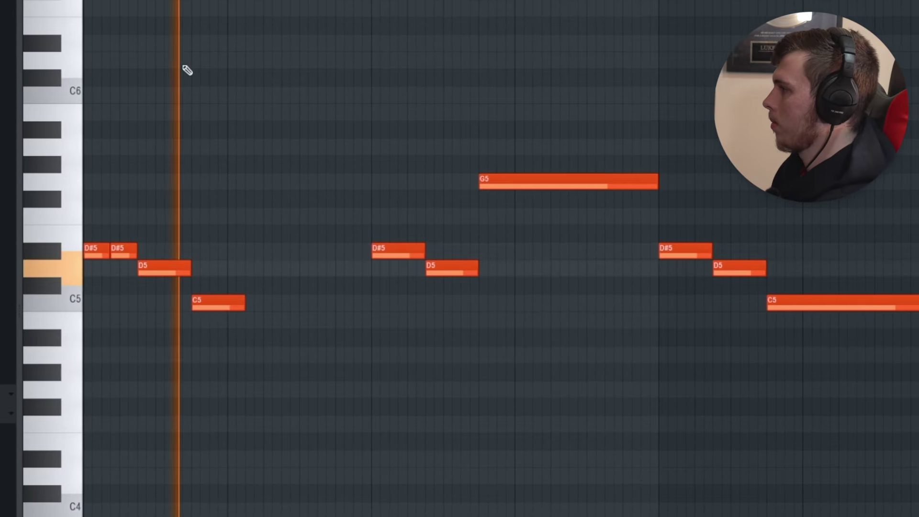
scroll(182, 76, "up", 2)
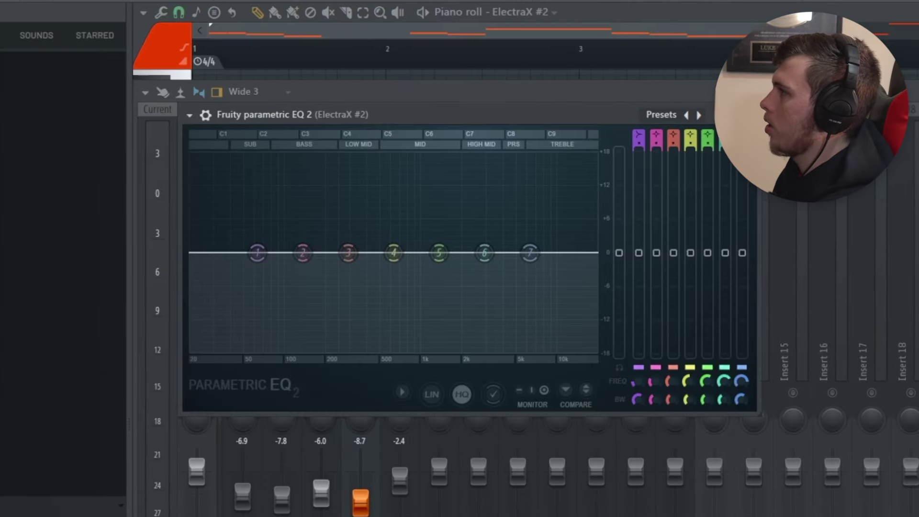
left_click(693, 115)
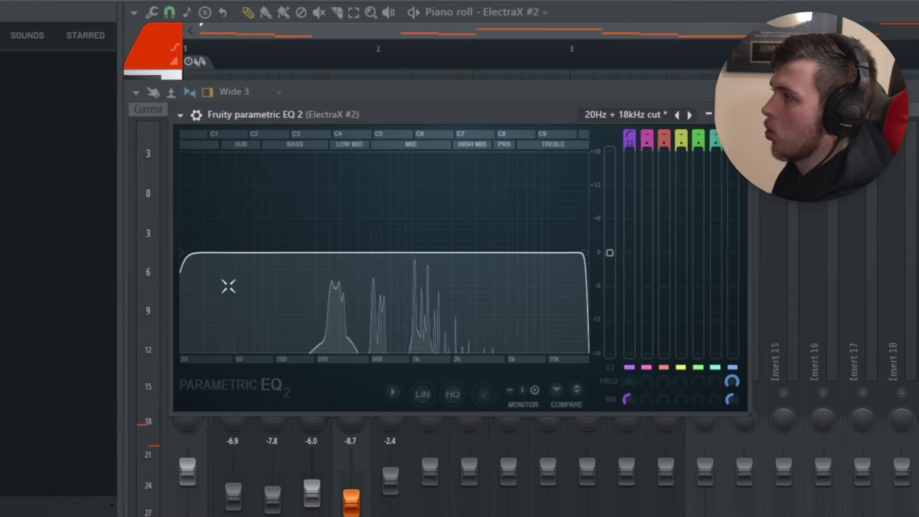
left_click_drag(191, 277, 318, 252)
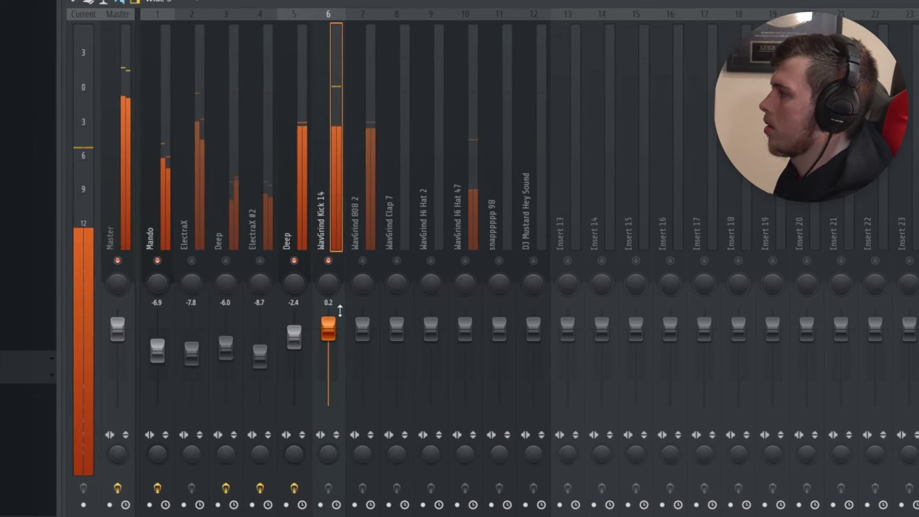
Unmute the clap track and set the mixer levels of WavGrind 808 2 to -5.9 and WavGrind Clap 7 to -1.3
left_click_drag(365, 330, 369, 353)
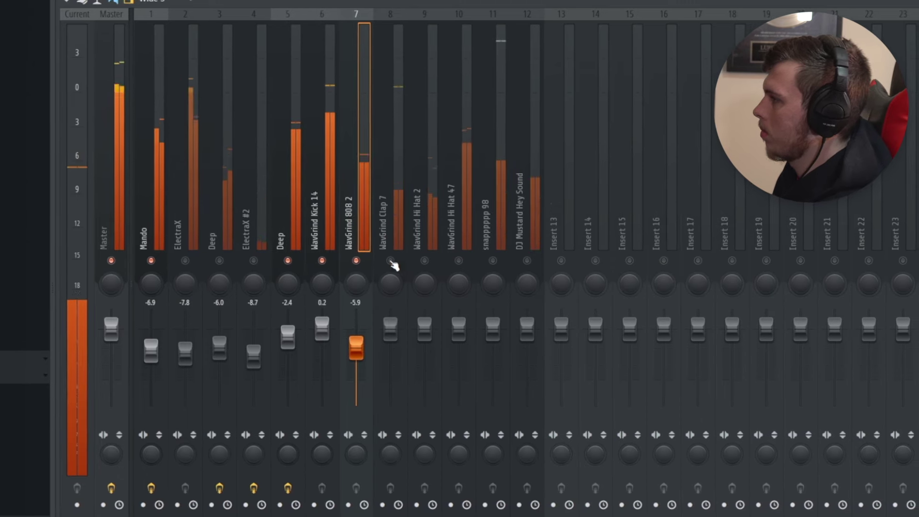
left_click(390, 262)
left_click_drag(389, 324, 390, 330)
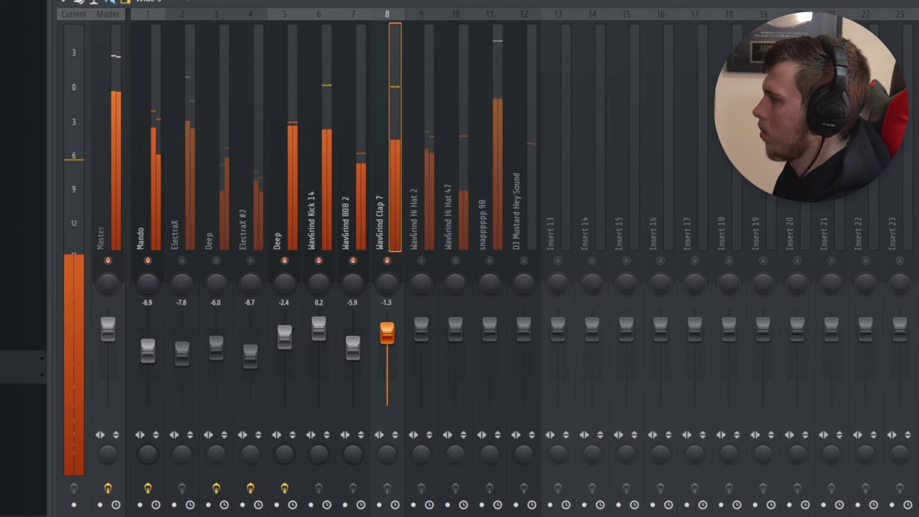
Add Fruity Reeverb 2 to the WavGrind Clap 7 track and set the WavGrind Hi Hat 2 level to -7.7
left_click(827, 311)
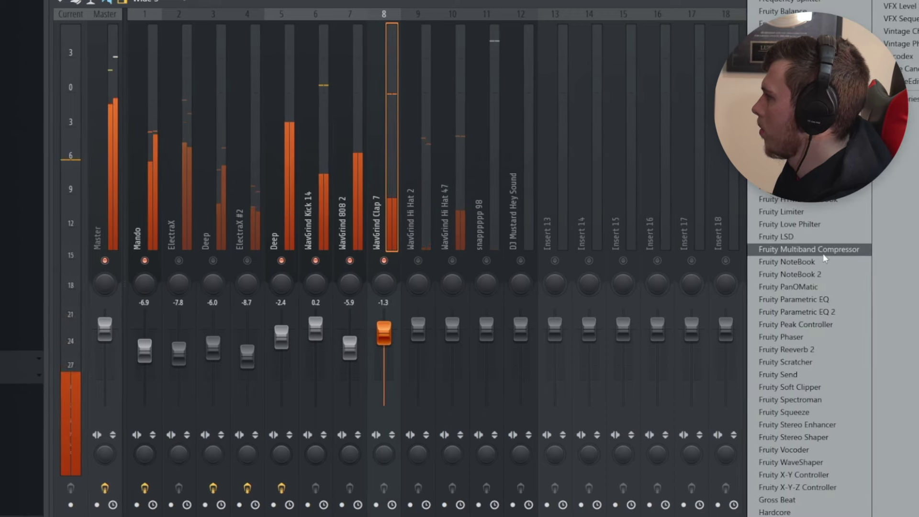
left_click(794, 349)
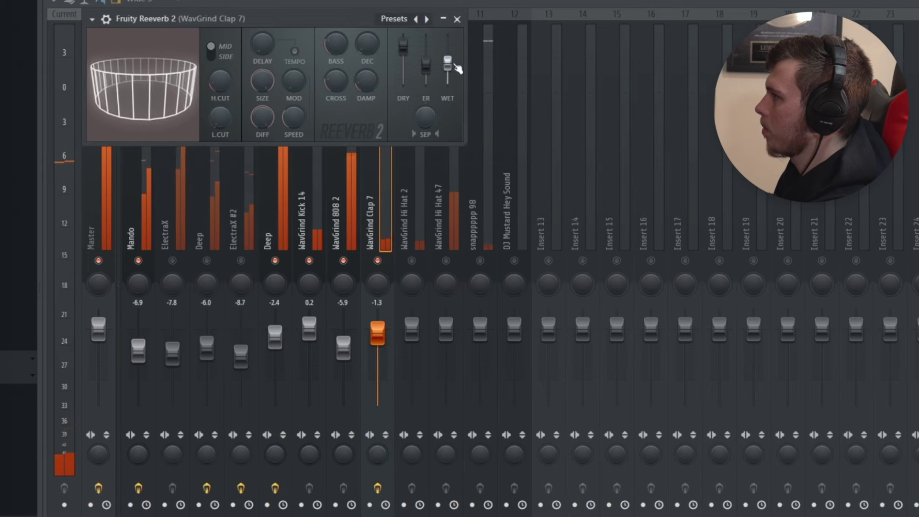
left_click(414, 229)
Add Fruity Reeverb 2 to the WavGrind Hi Hat 47 track, lower its wet level and close the effect
left_click(449, 244)
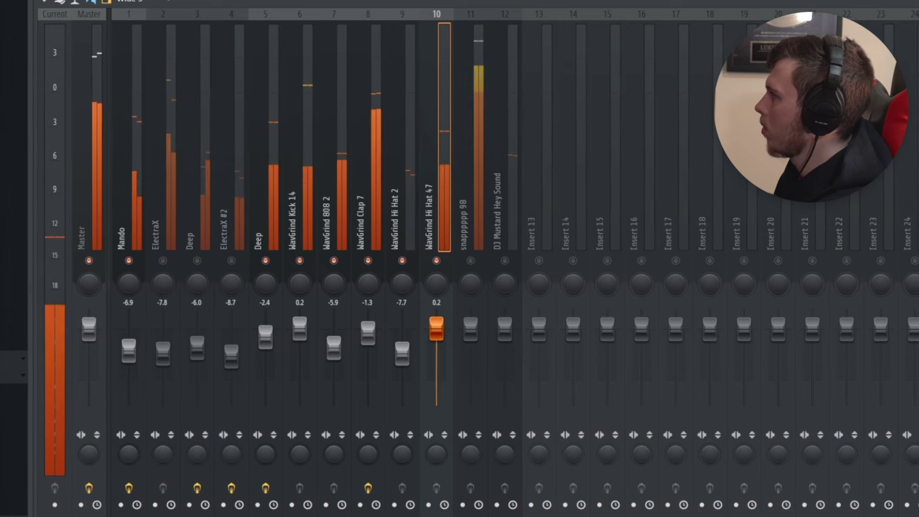
left_click(867, 214)
left_click(768, 350)
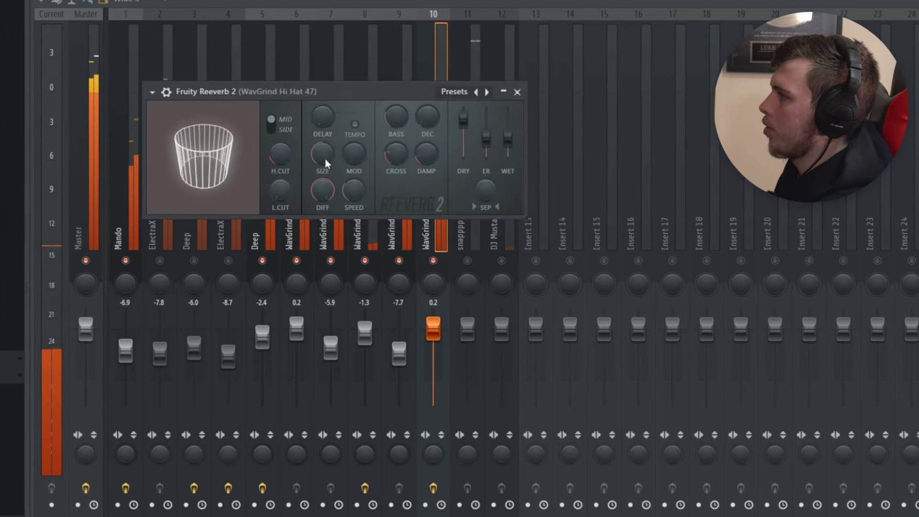
left_click_drag(507, 139, 506, 147)
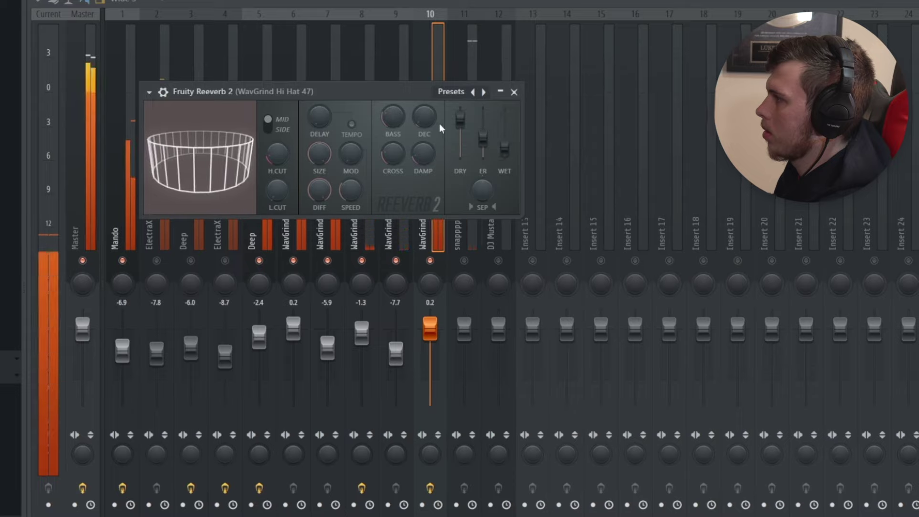
left_click(513, 92)
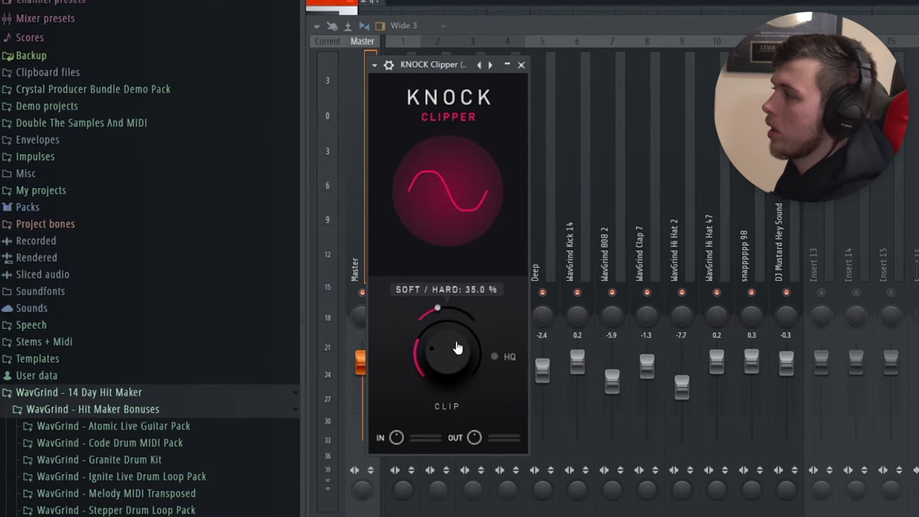
Reduce the KNOCK Clipper's clip amount on the Master to a light setting during playback and close the effect
left_click_drag(457, 348, 438, 355)
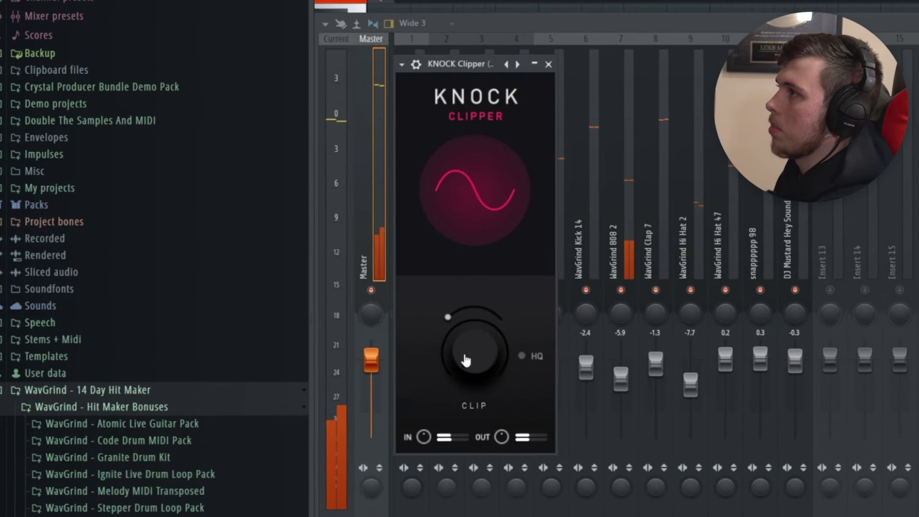
left_click_drag(461, 364, 466, 358)
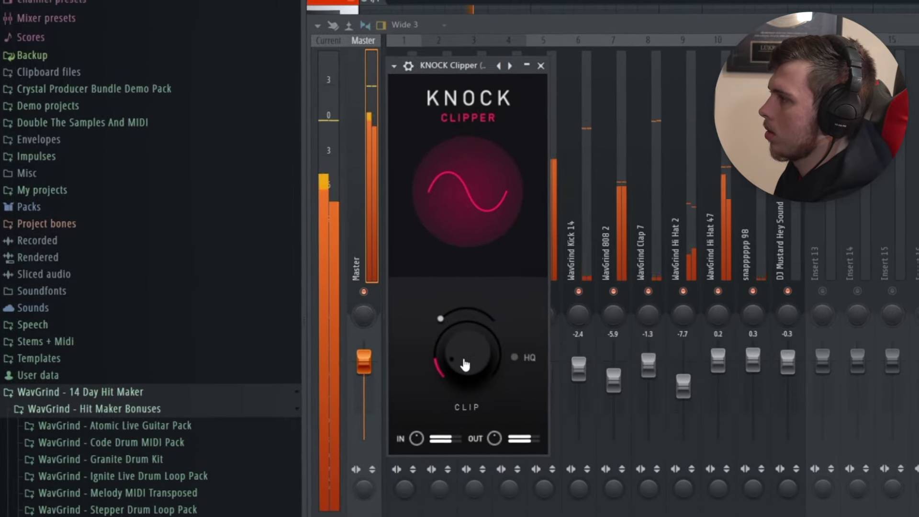
left_click(542, 66)
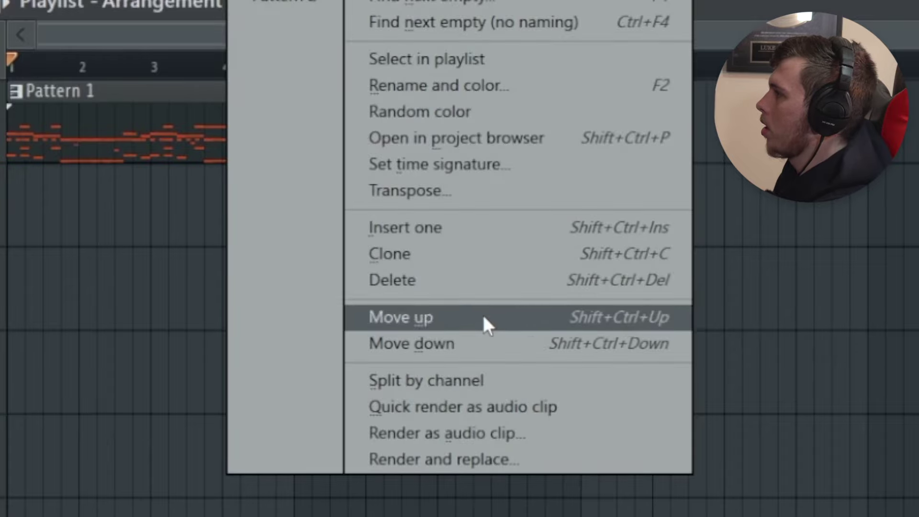
Split Pattern 1 by channel into separate patterns for the playlist
left_click(486, 381)
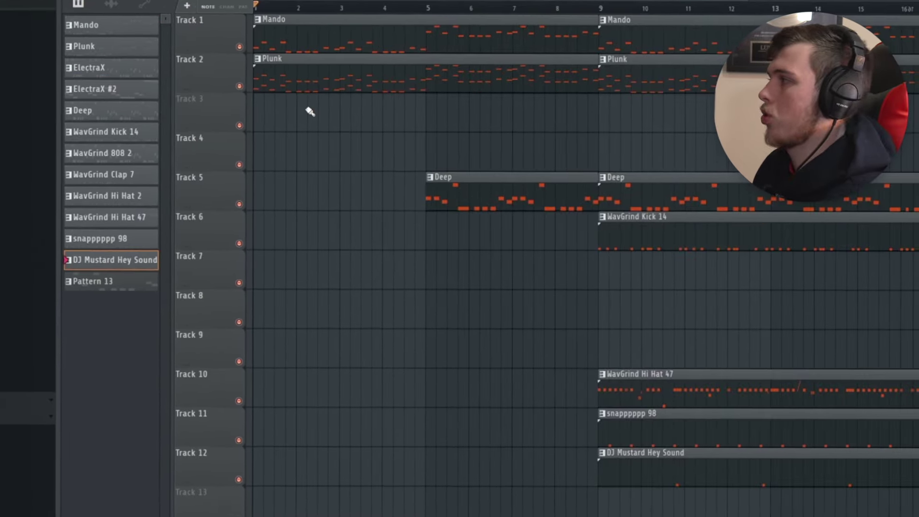
Play the arrangement from the start and review how the layers and drums enter up to bar 17
key("space")
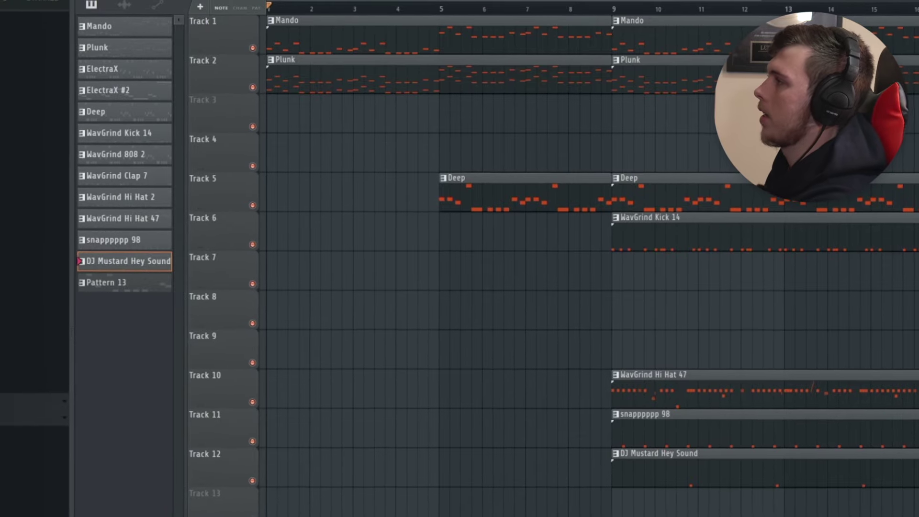
scroll(445, 129, "up", 2, "ctrl")
scroll(458, 131, "up", 2, "ctrl")
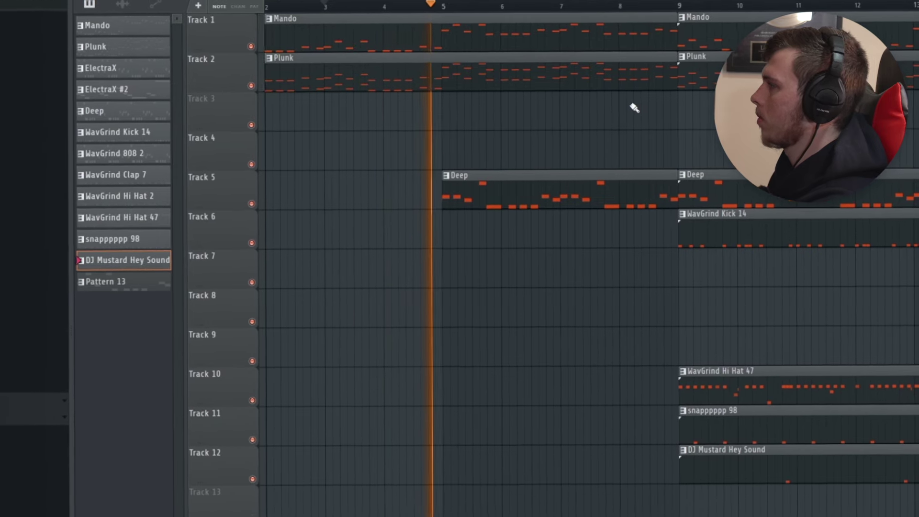
scroll(598, 139, "up", 1, "ctrl")
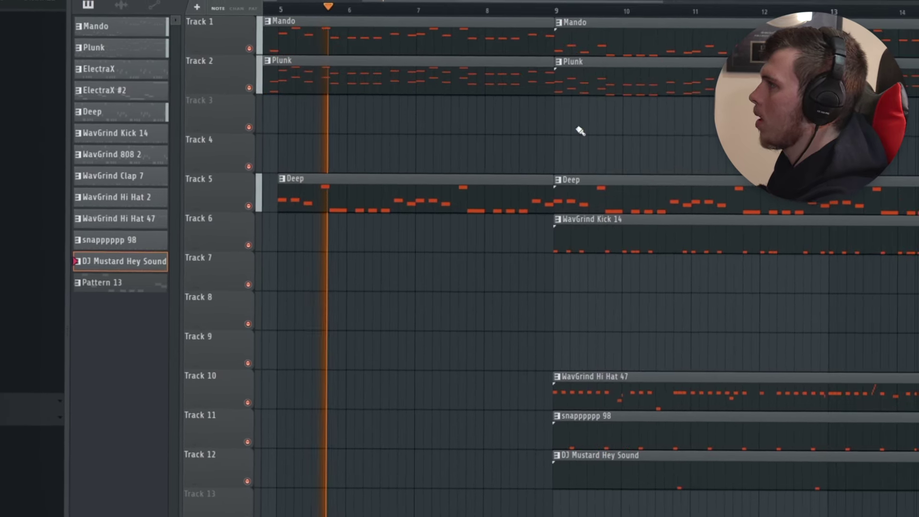
scroll(580, 132, "up", 2, "ctrl")
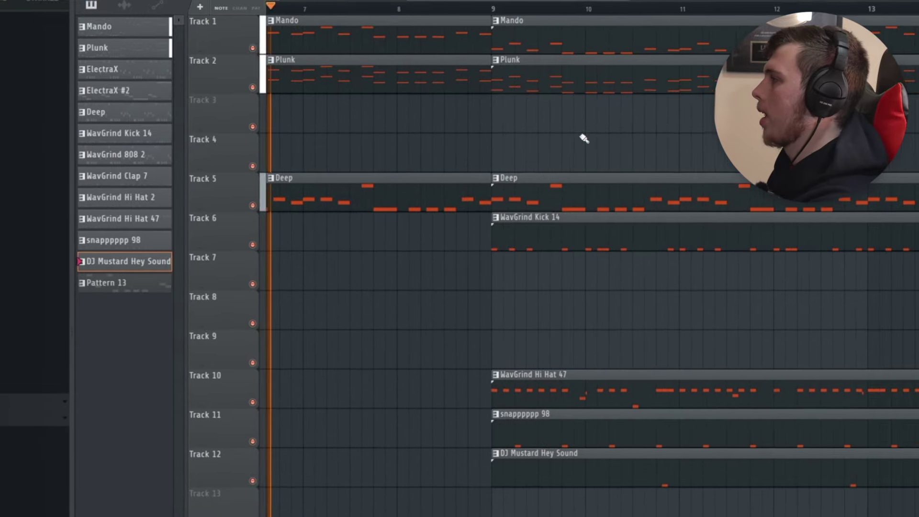
scroll(583, 139, "down", 1)
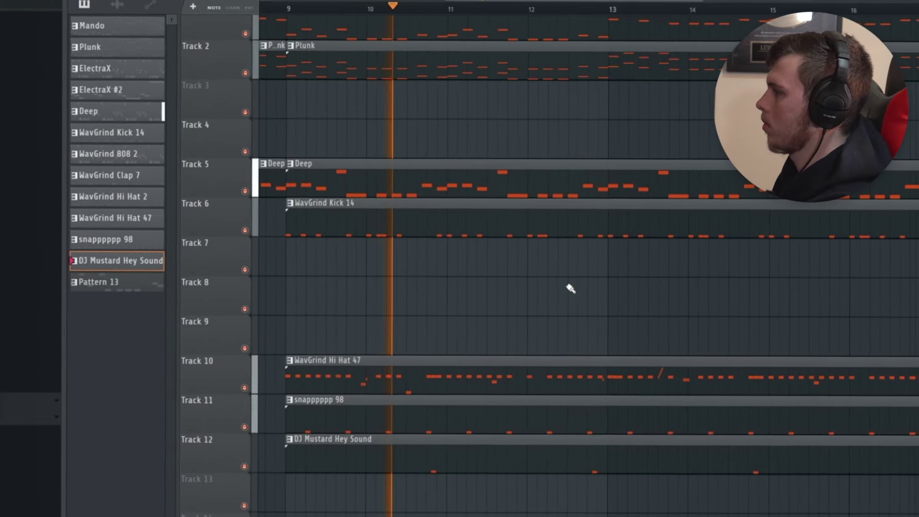
scroll(640, 307, "up", 4)
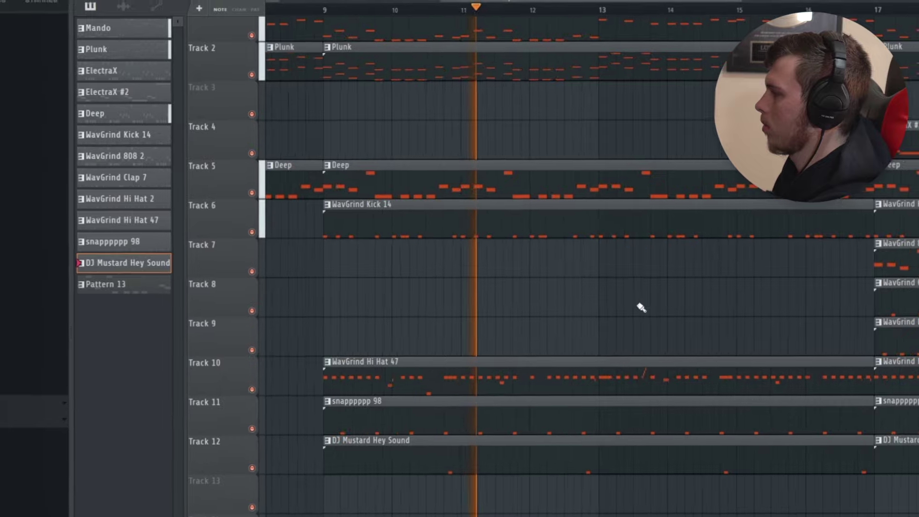
left_click(581, 12)
scroll(673, 144, "up", 3)
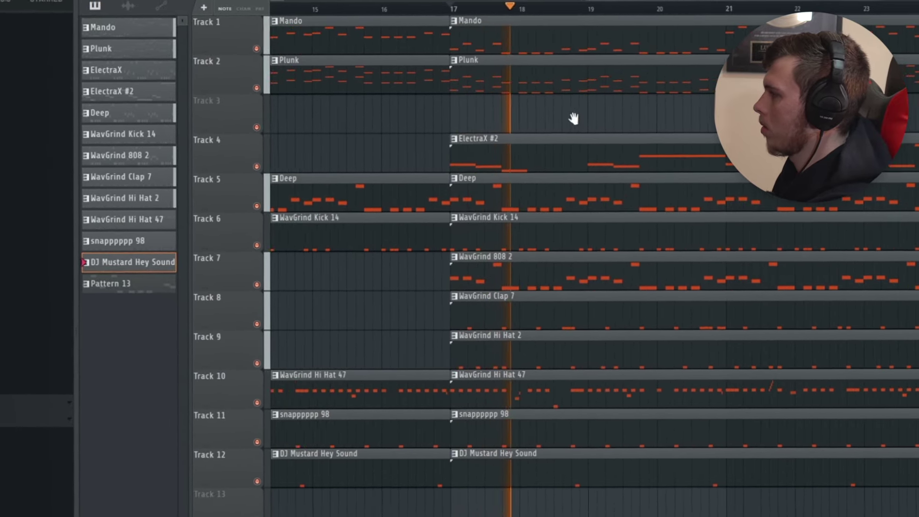
Undo a trial removal of the Plunk clip at bar 17 and duplicate the arranged section after it
right_click(677, 74)
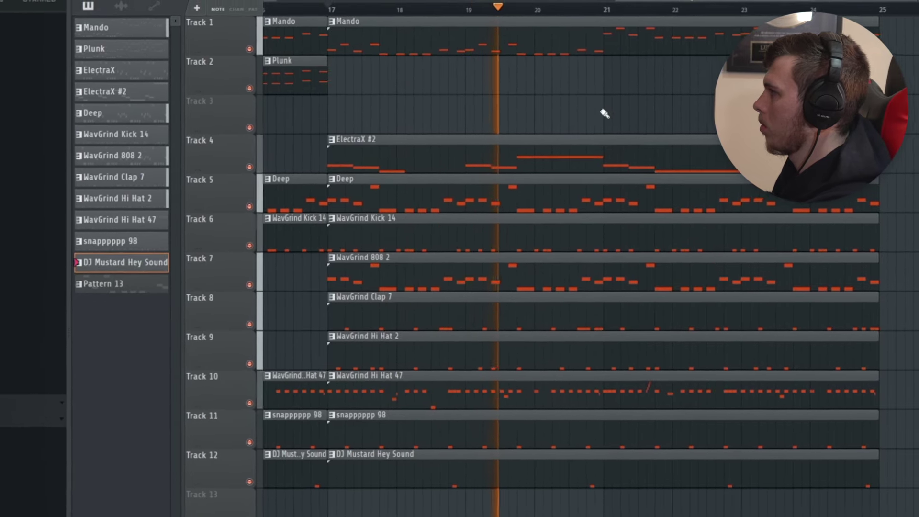
scroll(604, 113, "down", 2)
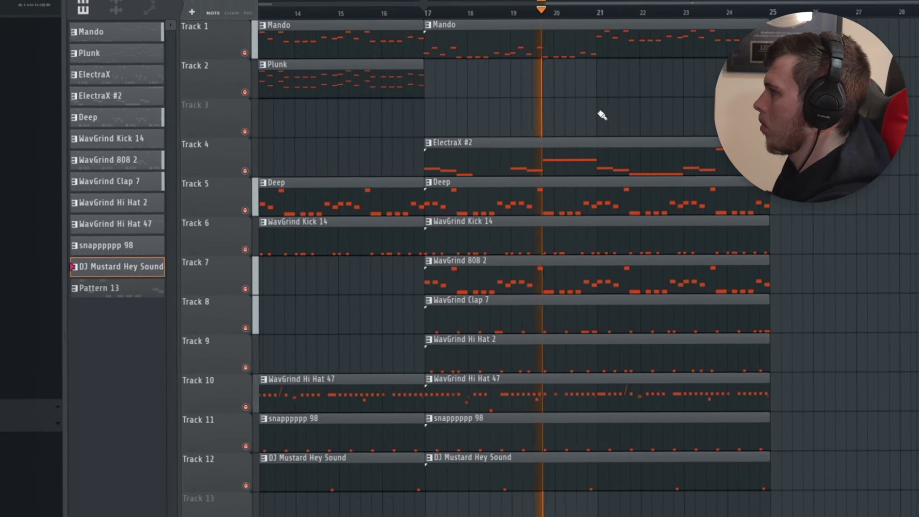
key("ctrl+z")
key("ctrl+b")
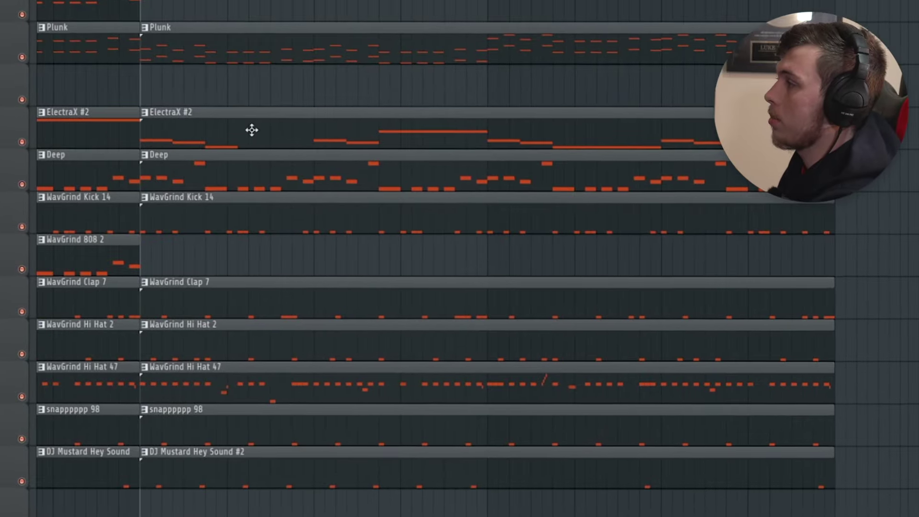
Play the duplicated section and review its clips and the DJ Mustard Hey Sound #2 notes
right_click(123, 66)
key("Escape")
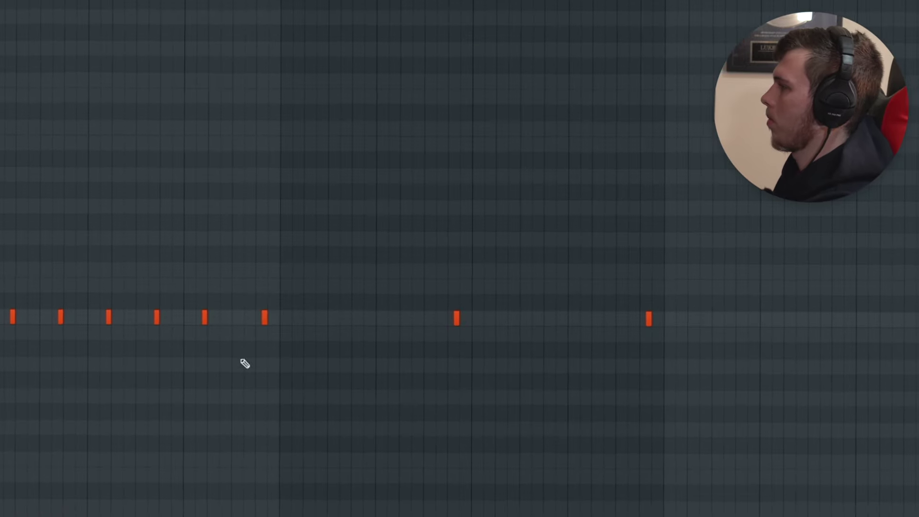
key("space")
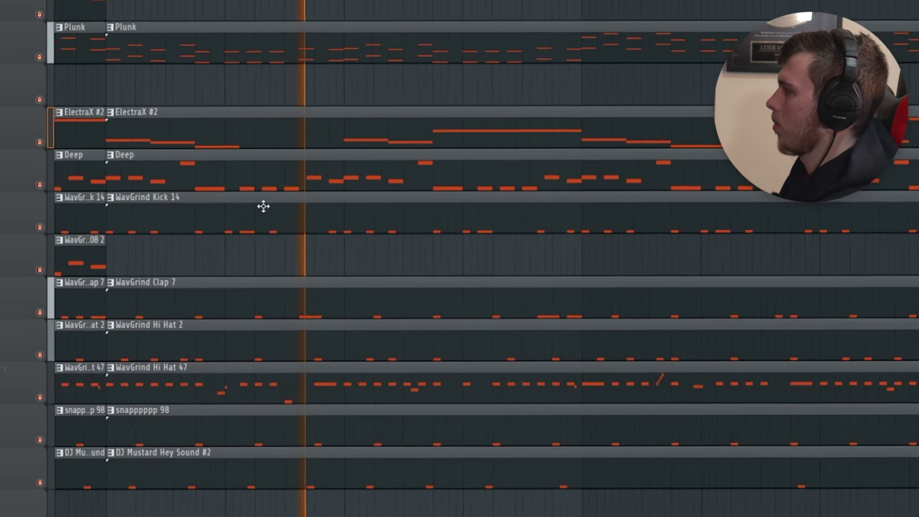
scroll(478, 250, "down", 3)
scroll(342, 272, "down", 5)
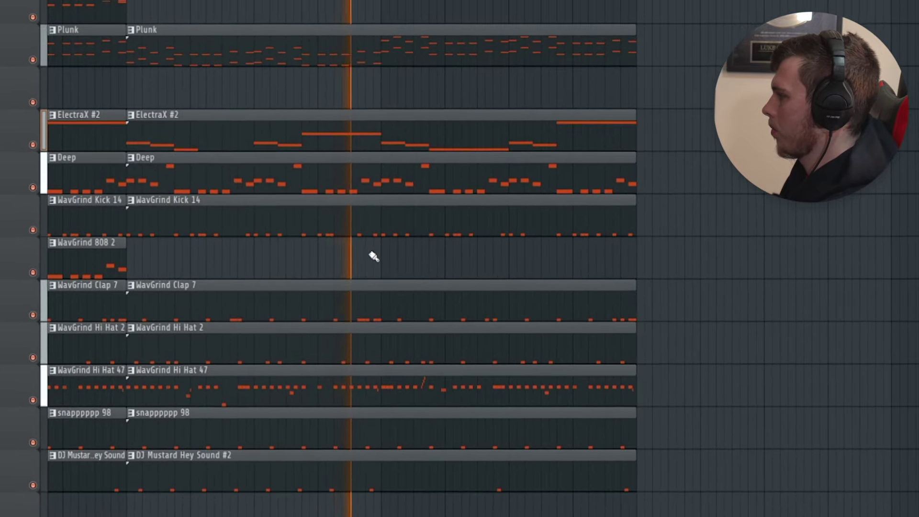
scroll(373, 253, "up", 2)
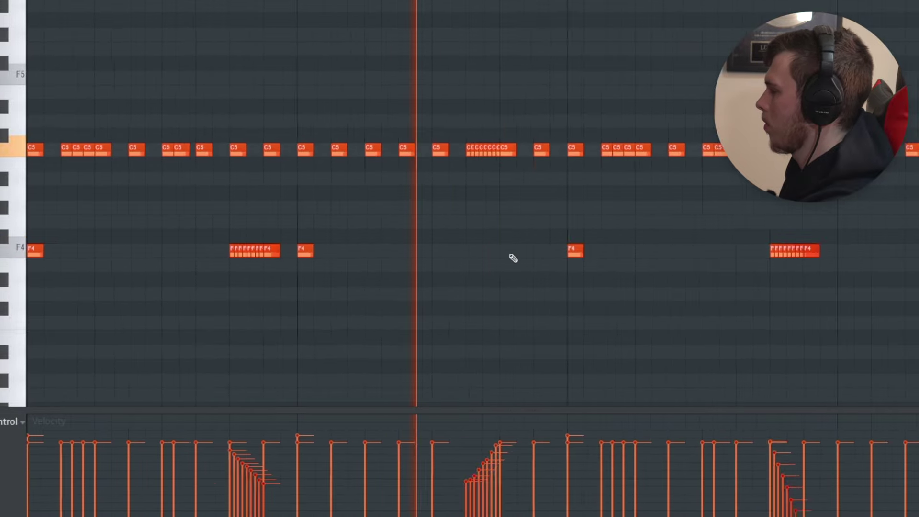
Examine the note placement of the beat's percussion and pitched patterns in the piano roll during playback
scroll(224, 33, "down", 3)
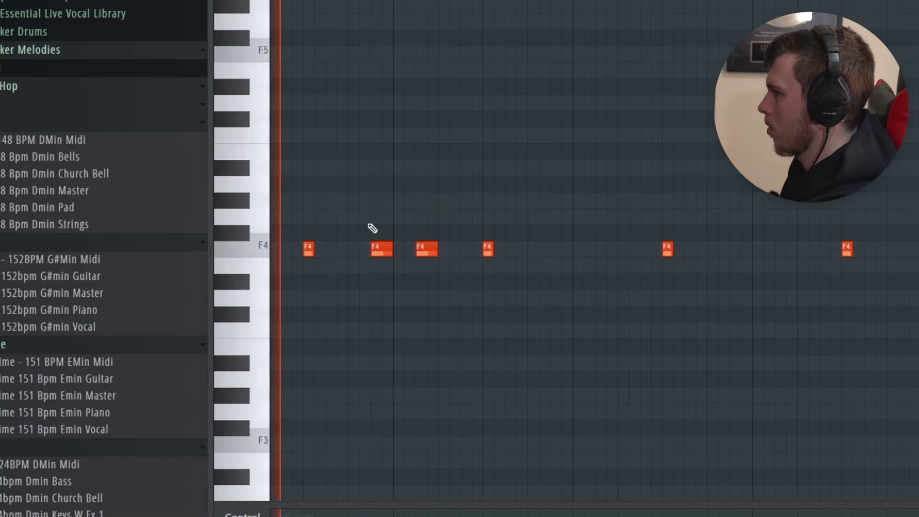
scroll(403, 257, "up", 2)
scroll(476, 274, "right", 4)
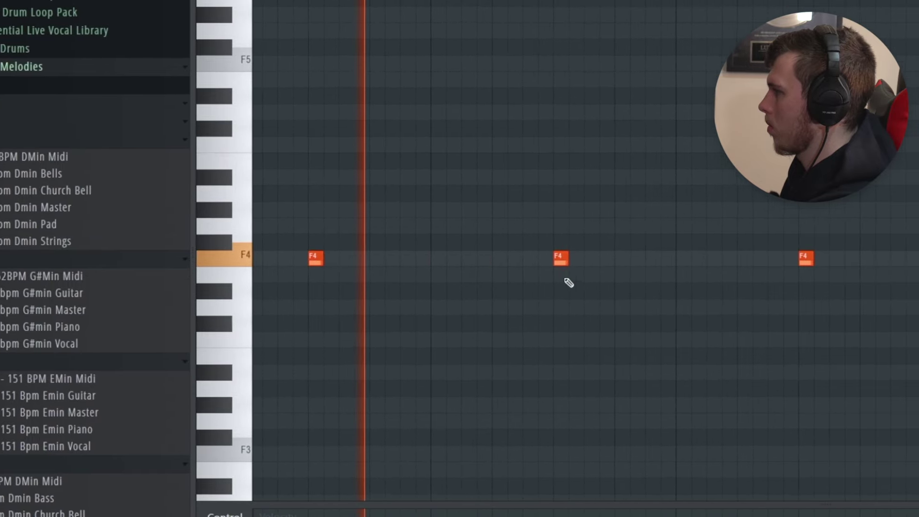
left_click(510, 248)
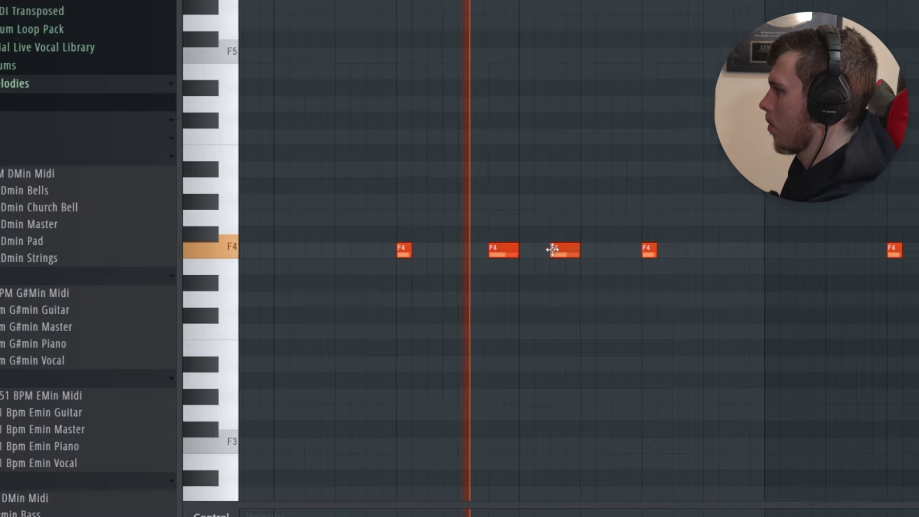
scroll(570, 266, "down", 3)
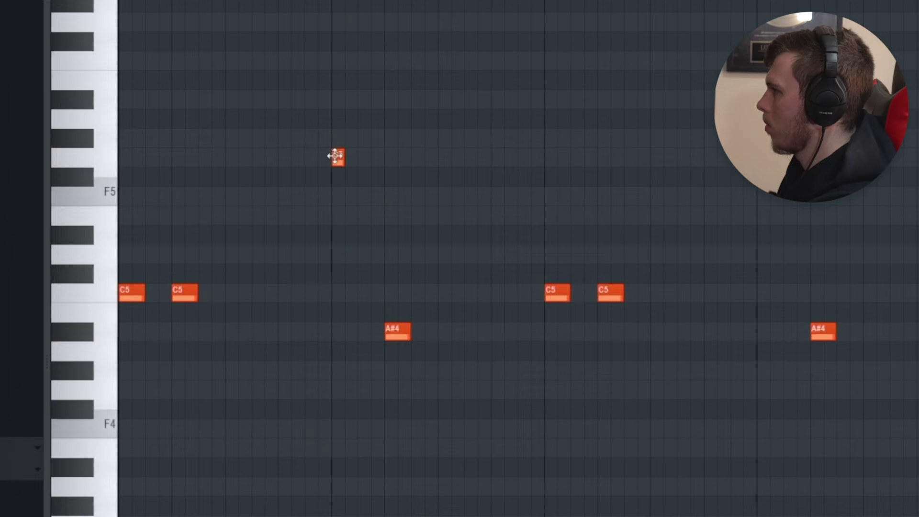
scroll(359, 153, "up", 2)
scroll(542, 244, "down", 3)
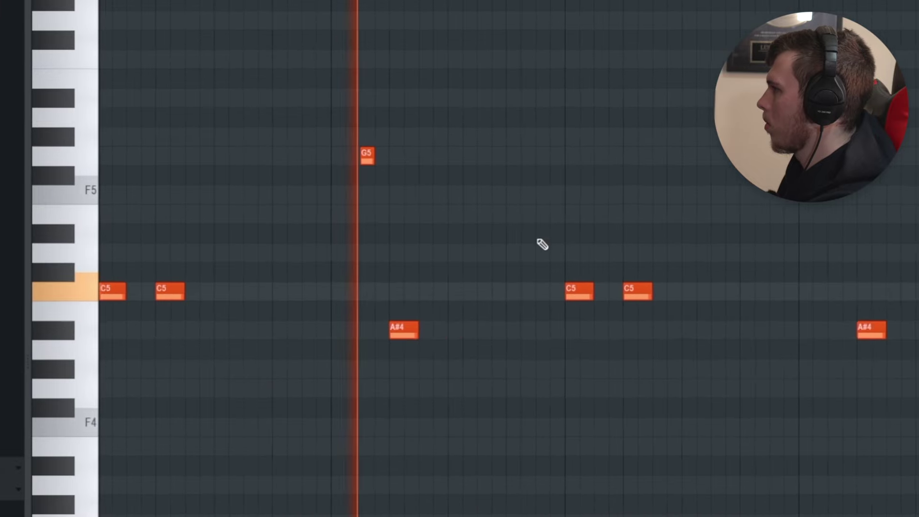
scroll(735, 212, "up", 3)
scroll(478, 238, "down", 3)
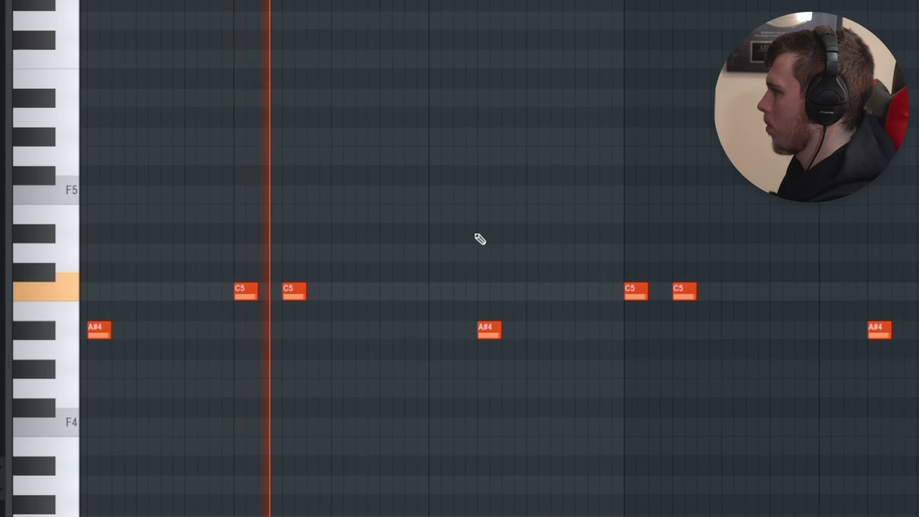
scroll(476, 239, "up", 3)
left_click(693, 136)
scroll(455, 187, "down", 3)
scroll(461, 189, "down", 2)
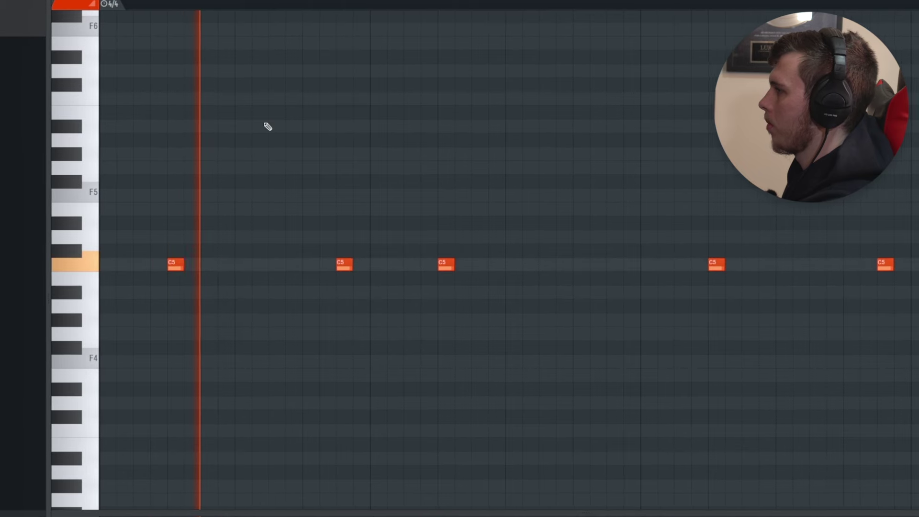
Increase the size and wet level of Fruity Reeverb 2 on the Scorch track and close the effect
key("Page_Down")
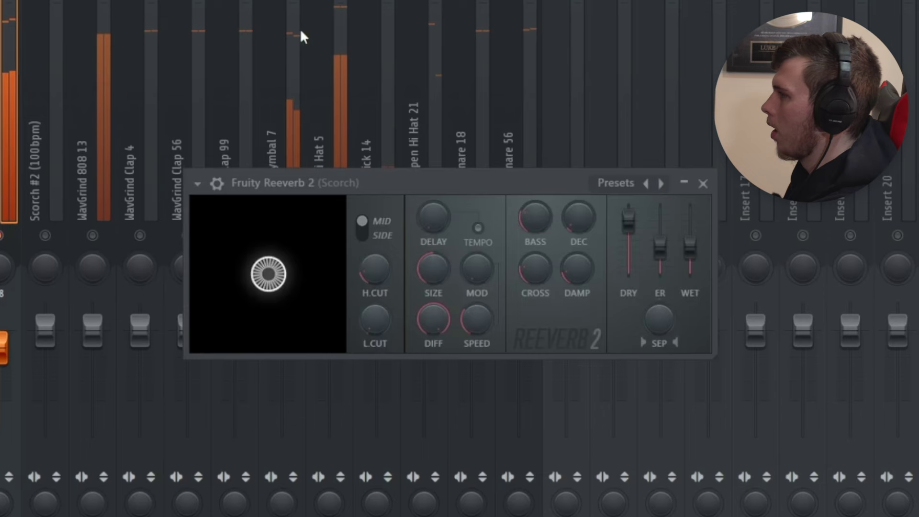
left_click_drag(426, 277, 427, 268)
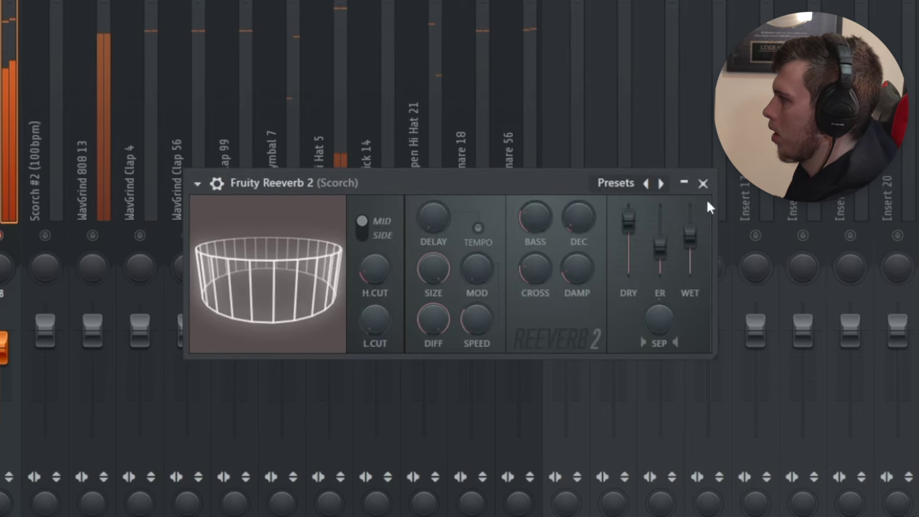
left_click(703, 183)
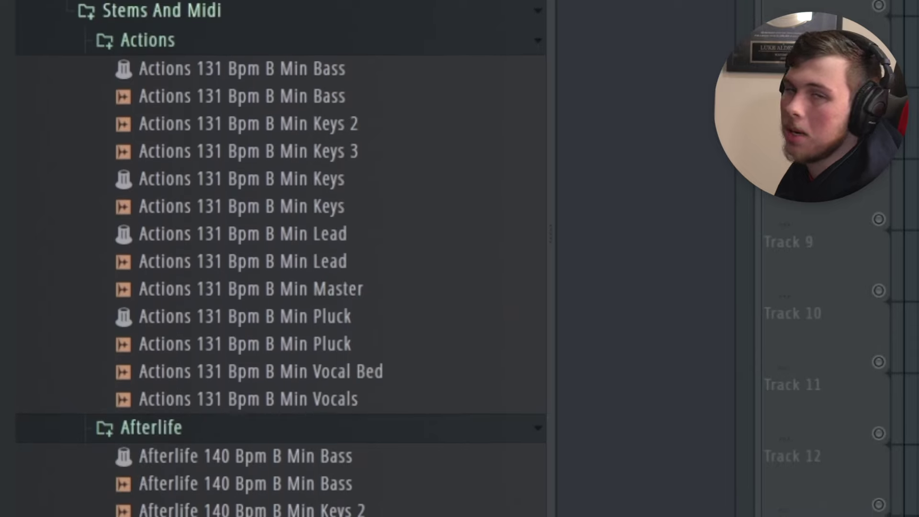
Find Group Chat 135 Bpm C Min Vocal Bed in the Stems And Midi folder and place it on playlist Track 2
scroll(275, 163, "down", 10)
scroll(283, 136, "down", 20)
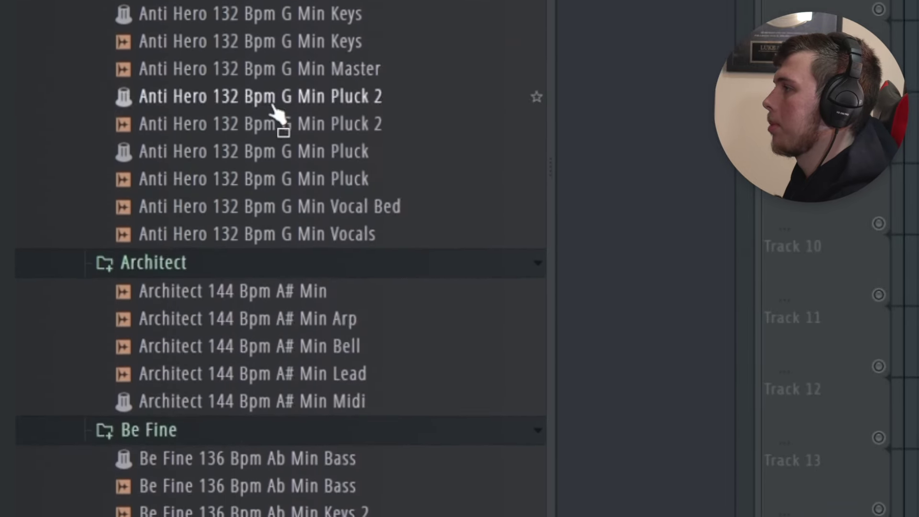
scroll(280, 64, "down", 20)
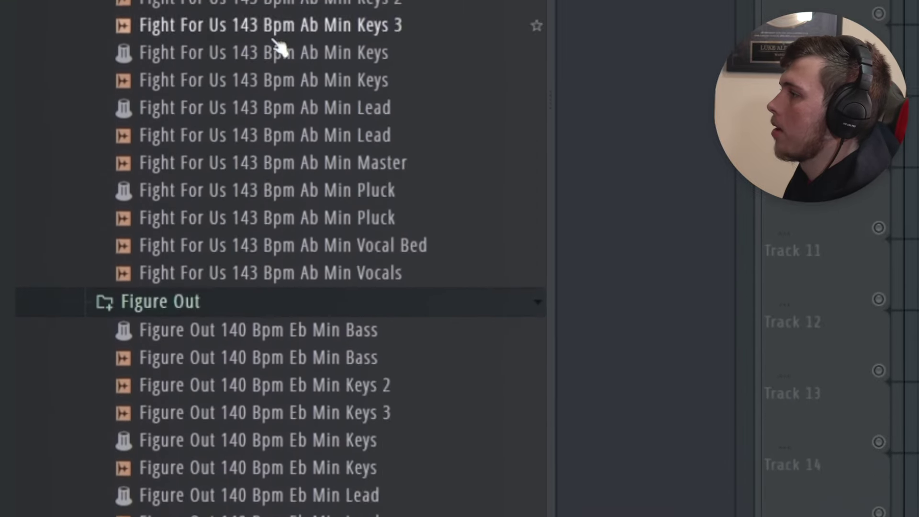
scroll(282, 3, "down", 2)
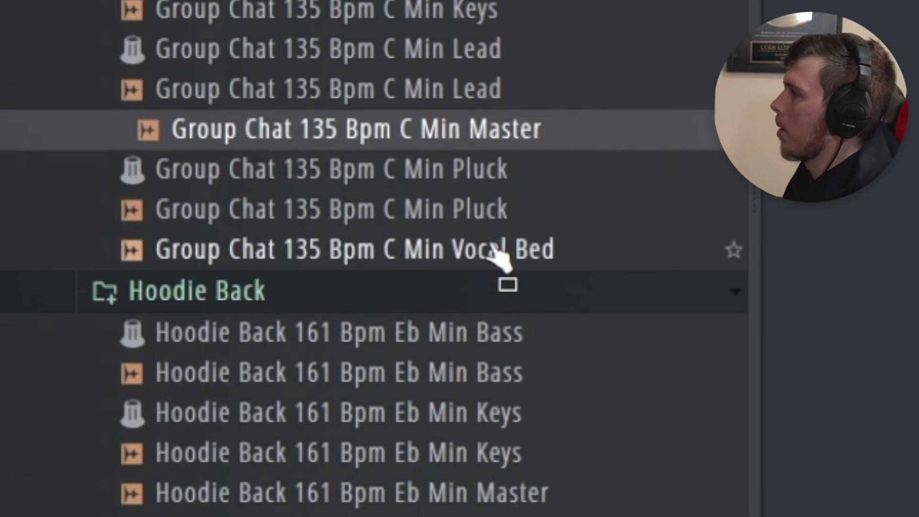
left_click_drag(490, 243, 478, 239)
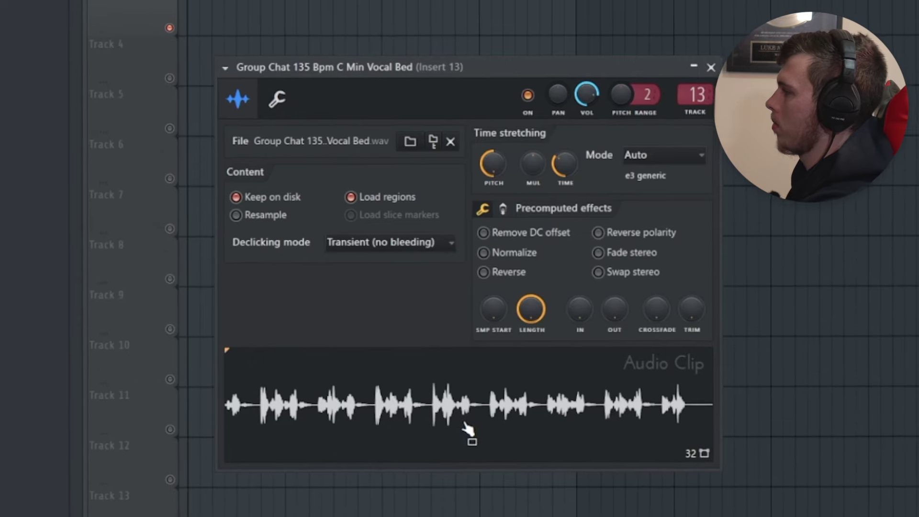
left_click(711, 62)
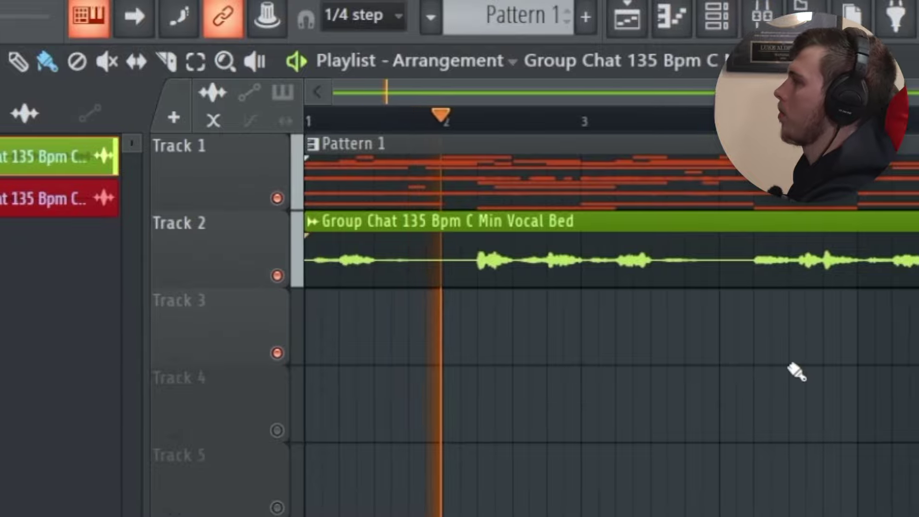
Increase the KNOCK Clipper's clip amount on the Master moderately during playback and close the effect
left_click(770, 19)
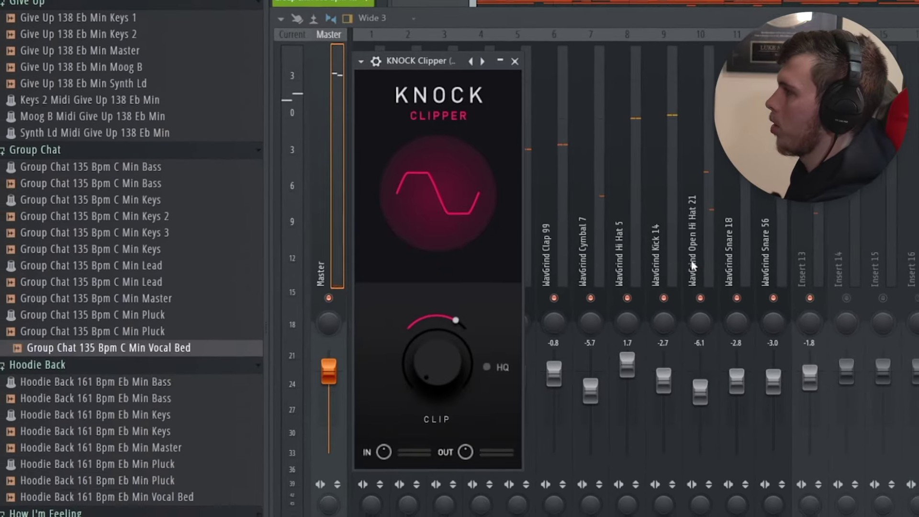
key("space")
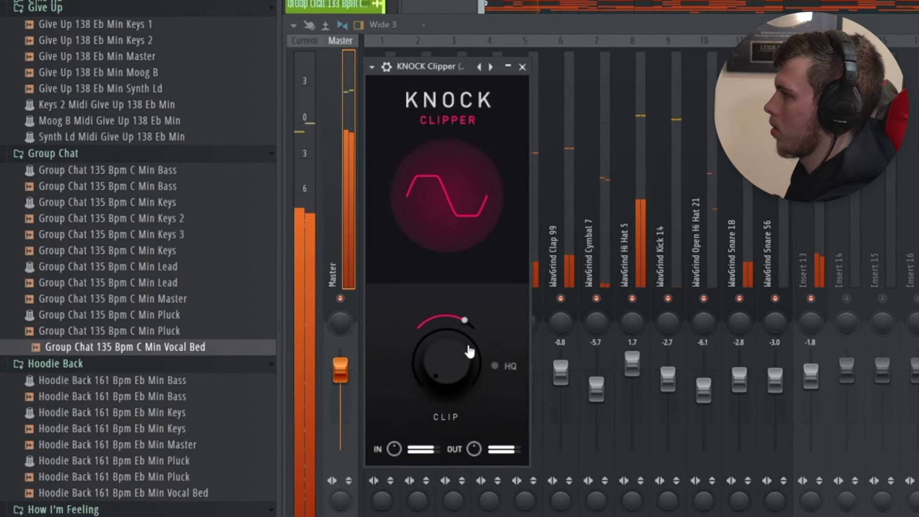
mouse_move(455, 333)
left_click_drag(455, 333, 452, 318)
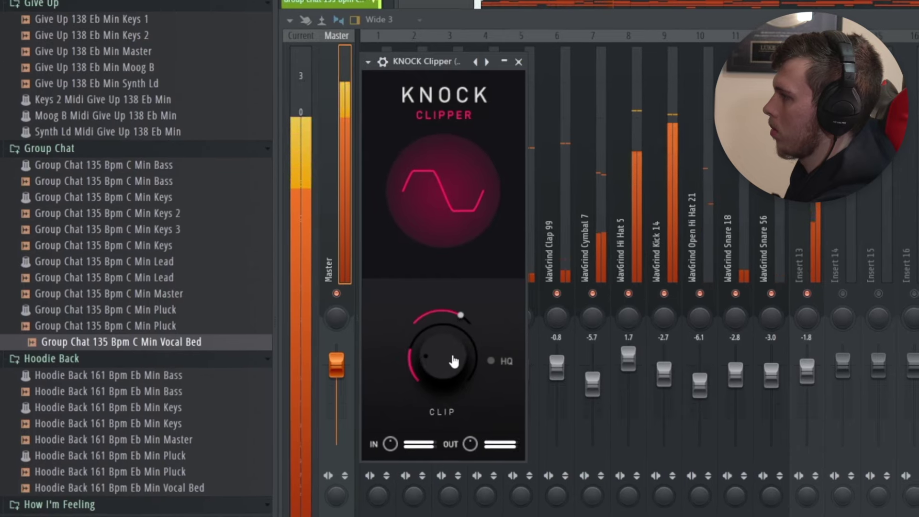
left_click_drag(453, 369, 452, 364)
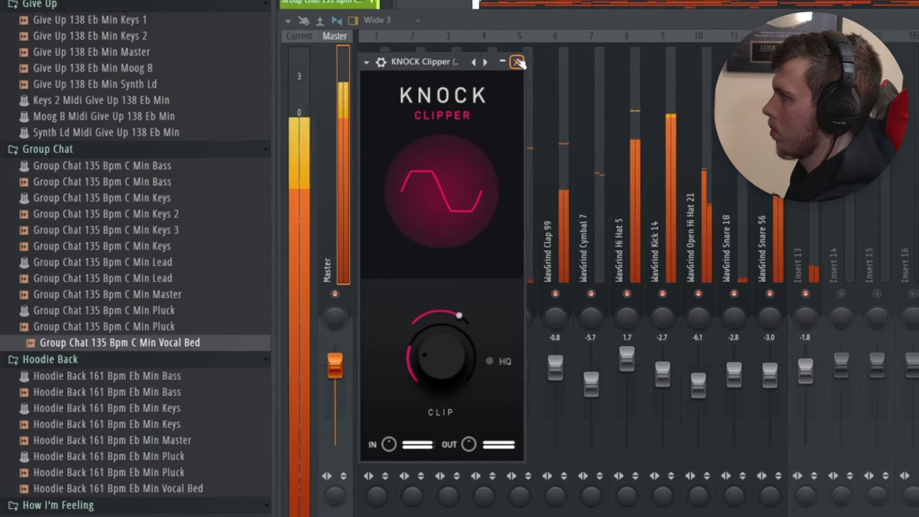
left_click(519, 63)
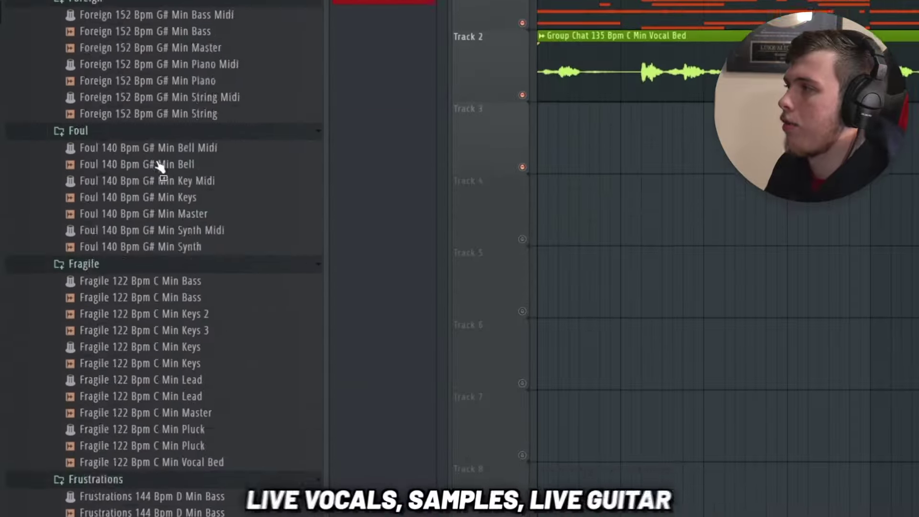
scroll(158, 153, "up", 10)
scroll(160, 143, "up", 15)
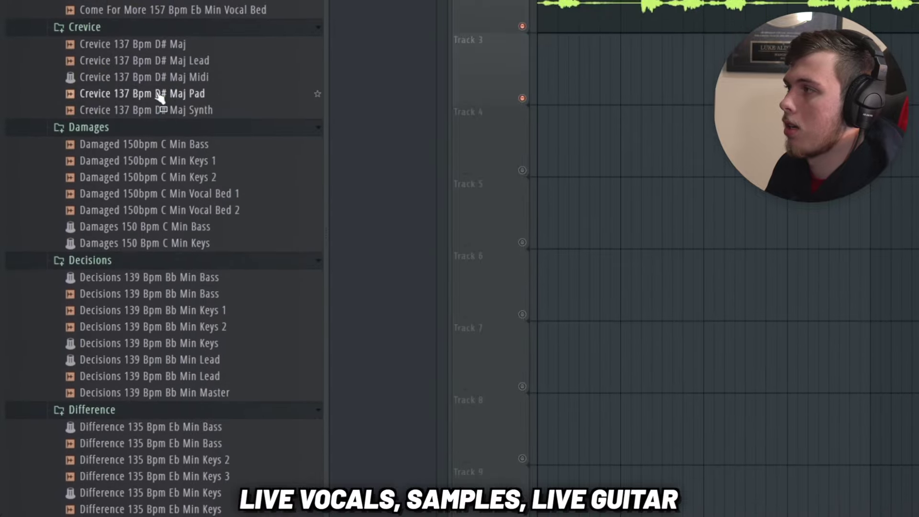